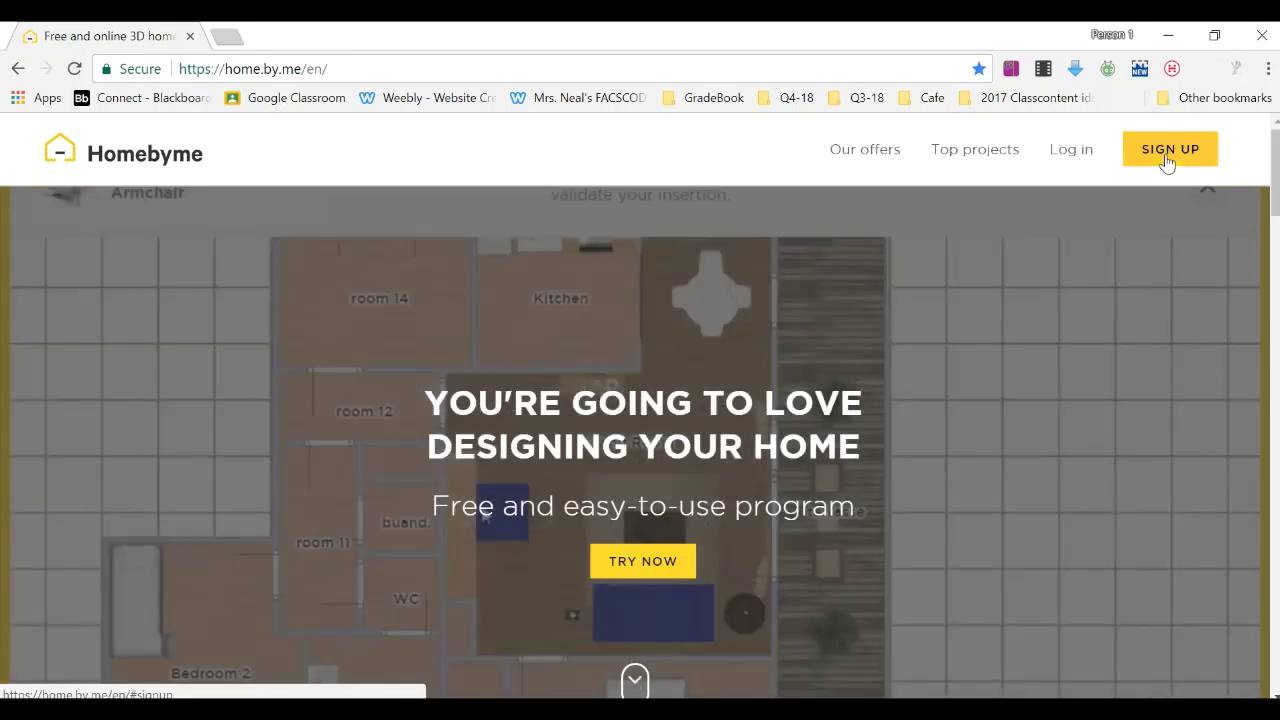
Sign up for Homebyme with a Google account, choosing the account and entering its password.
left_click(1166, 160)
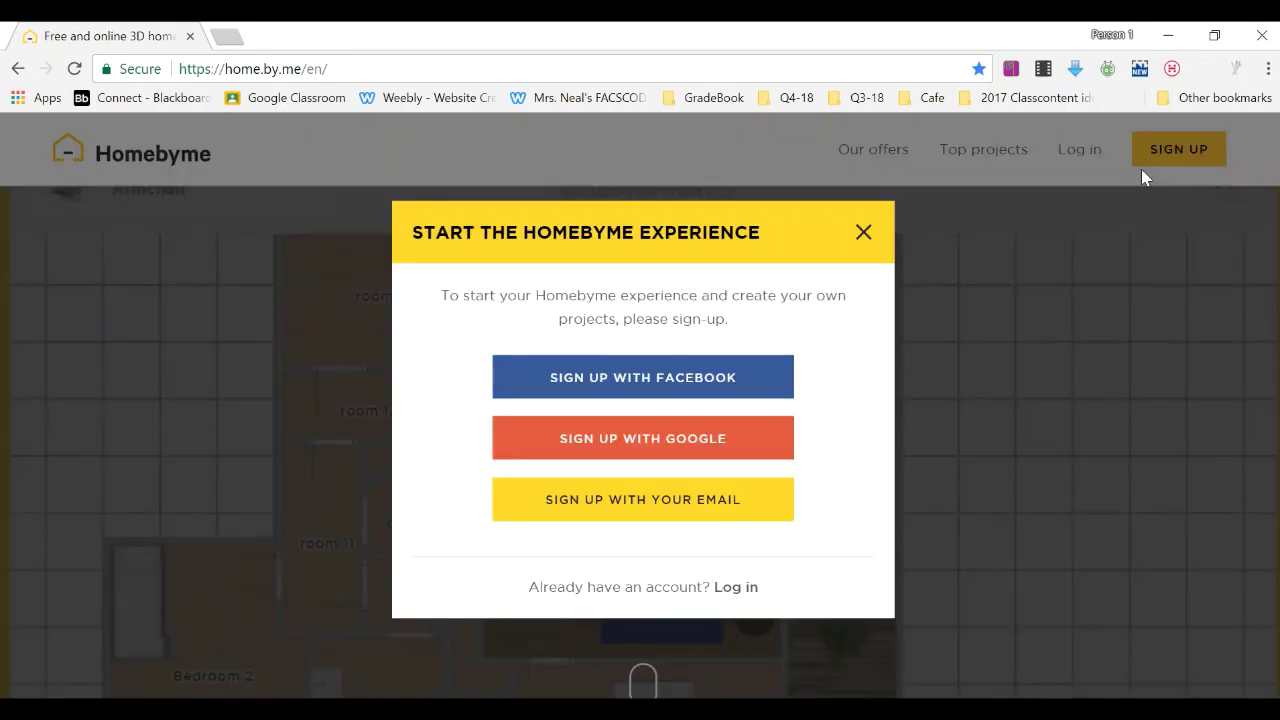
left_click(694, 440)
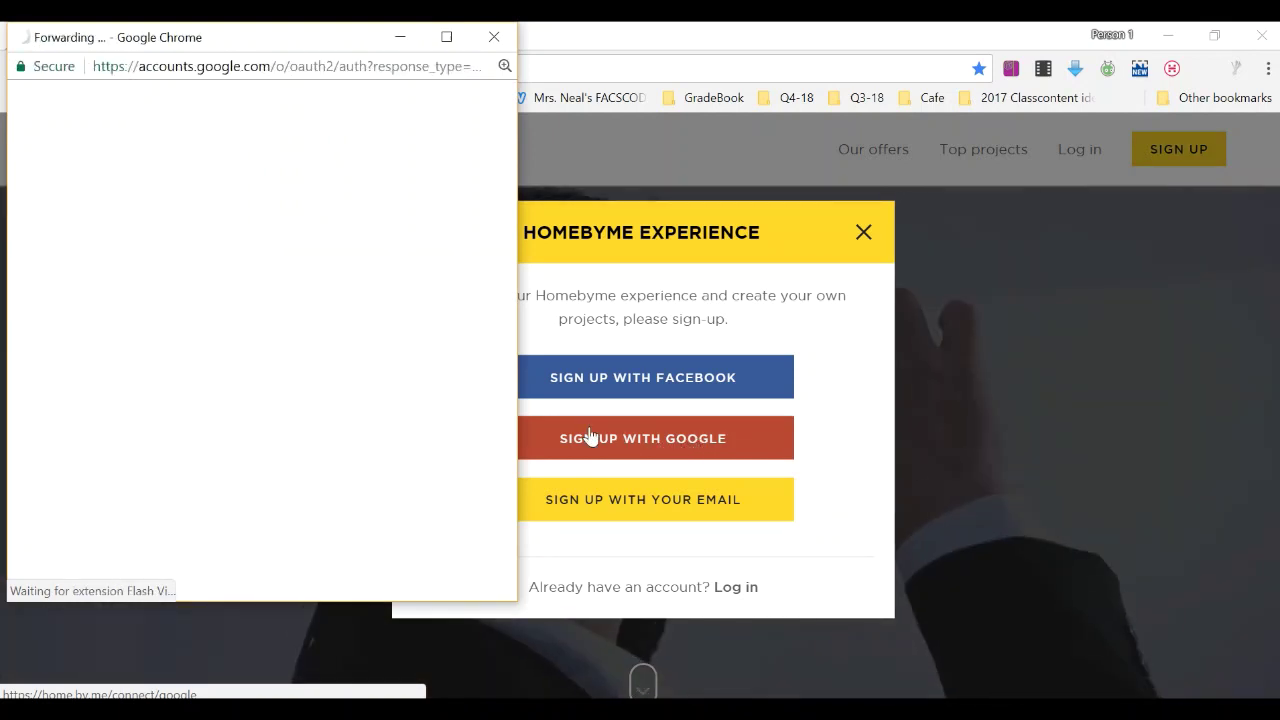
left_click(186, 358)
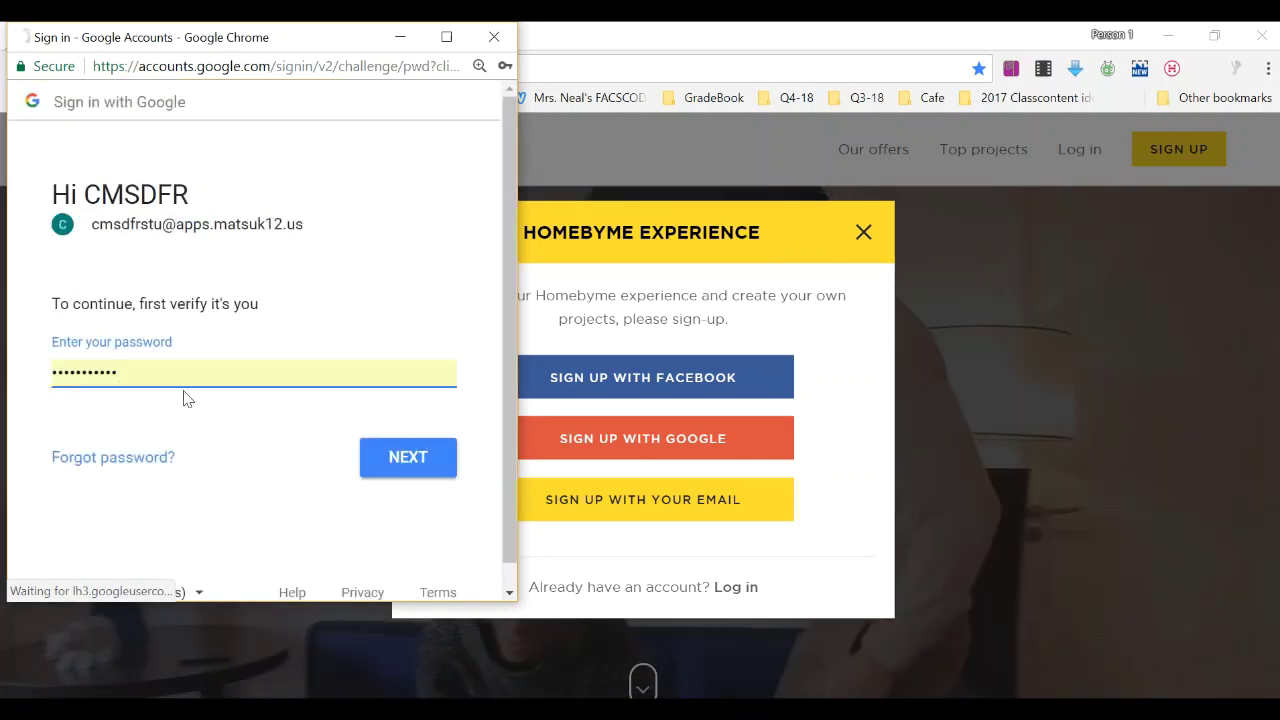
left_click(397, 468)
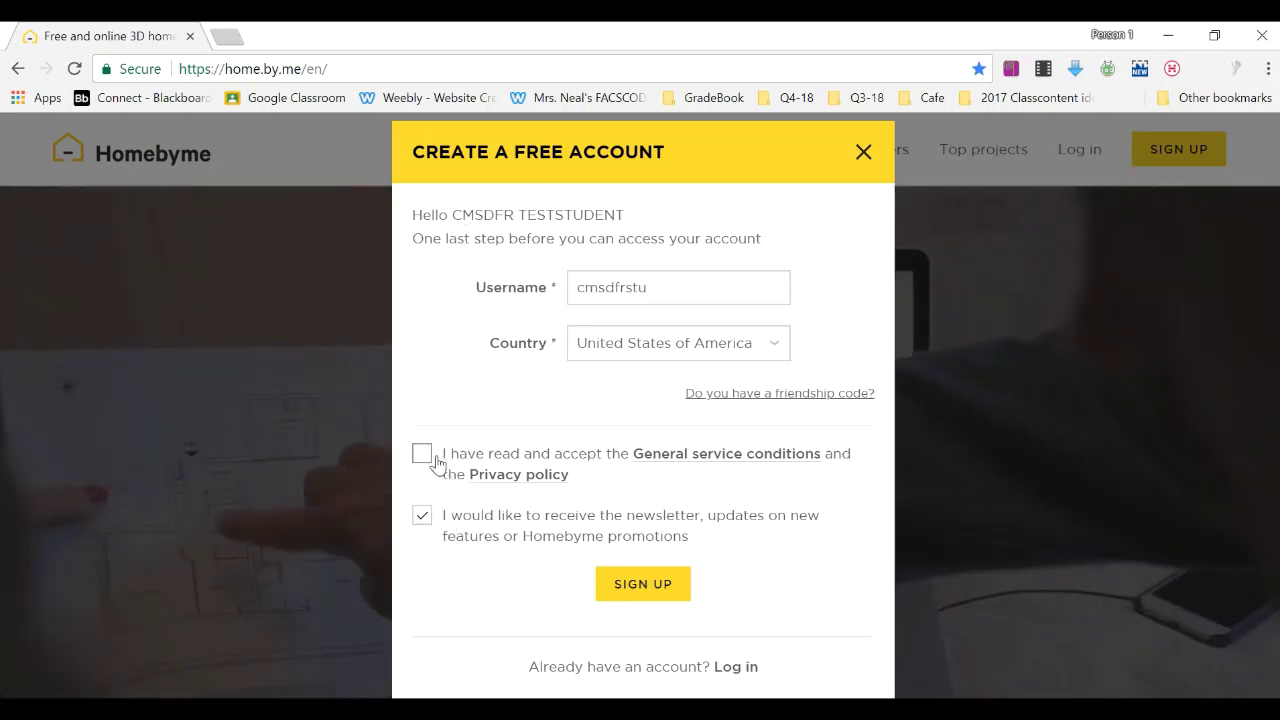
Accept the service conditions, opt out of the newsletter, and create the account.
left_click(424, 459)
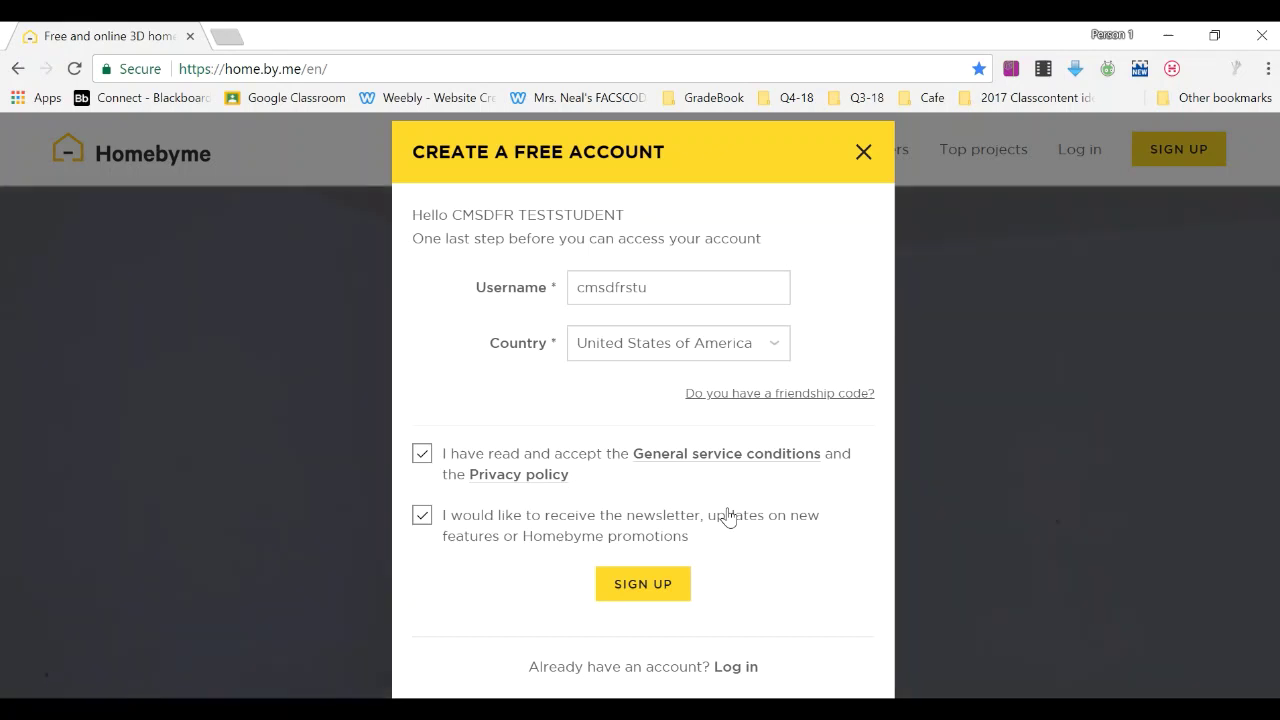
left_click(717, 515)
left_click(652, 585)
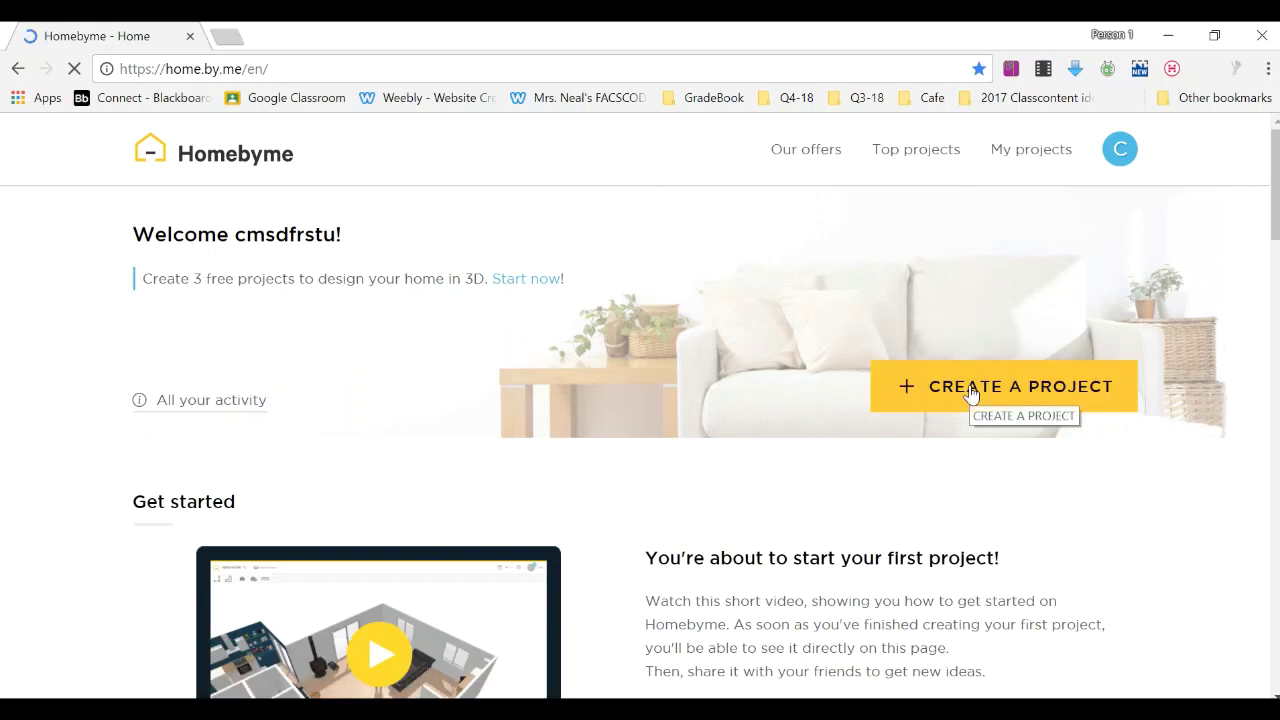
Create a new project named 'Example' with project type Other and housing type Apartment.
left_click(968, 395)
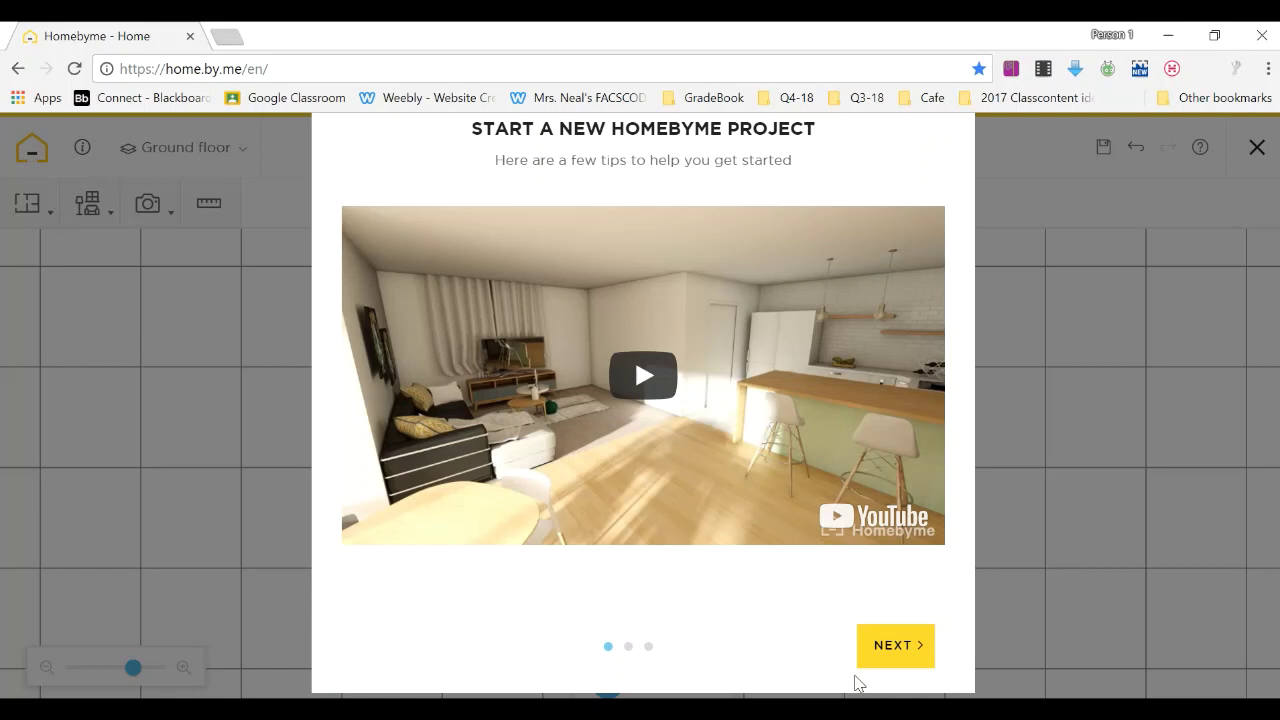
left_click(906, 644)
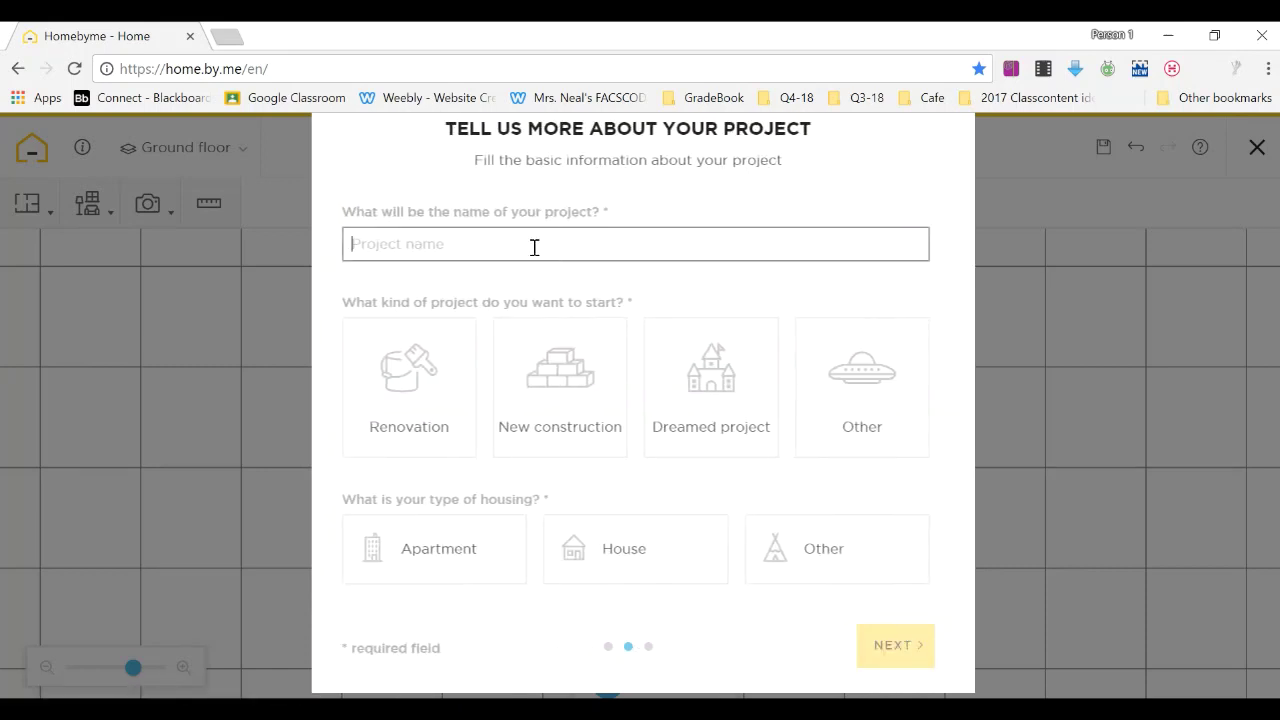
type("Example")
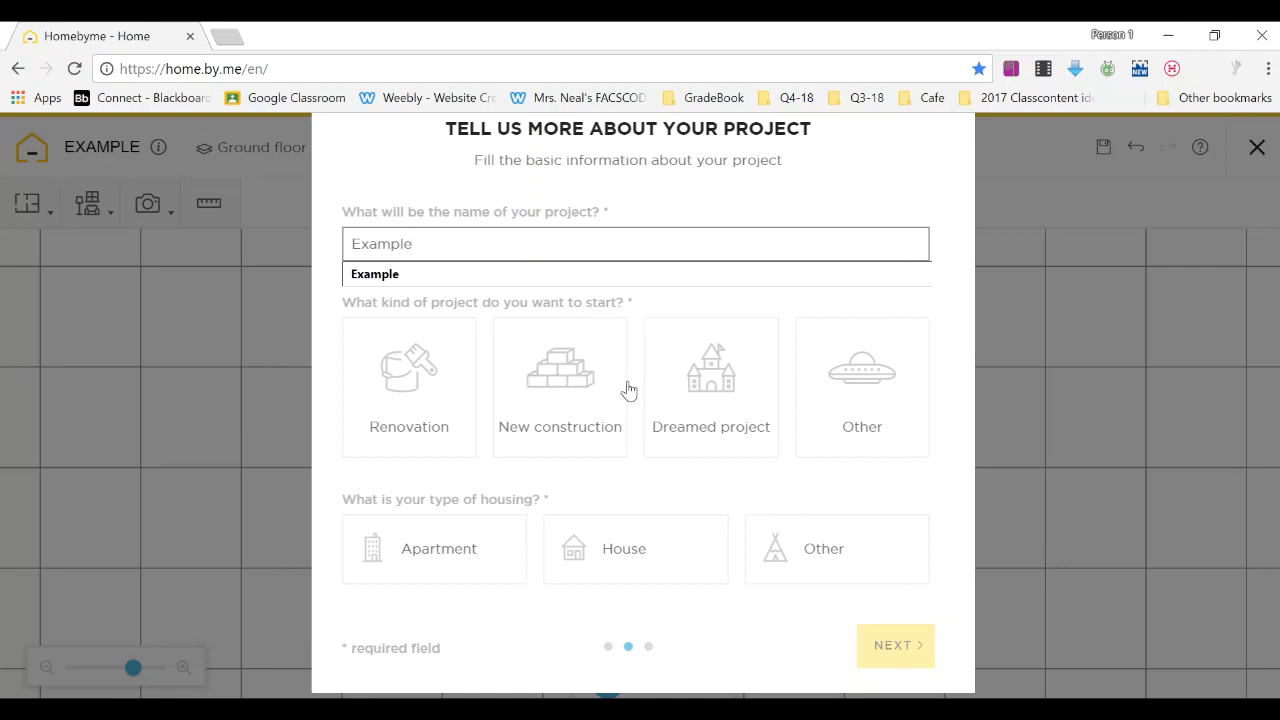
left_click(903, 401)
left_click(456, 569)
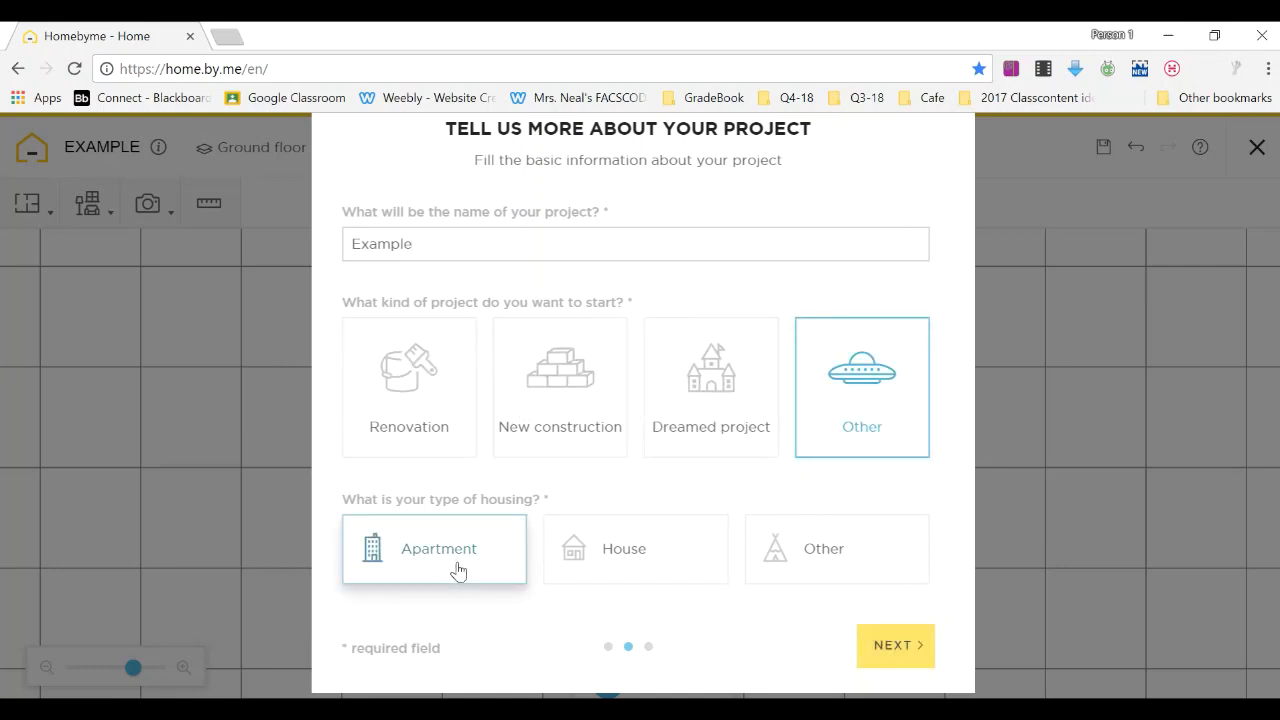
Continue to floor plan setup and choose the quick room-by-room option.
left_click(893, 647)
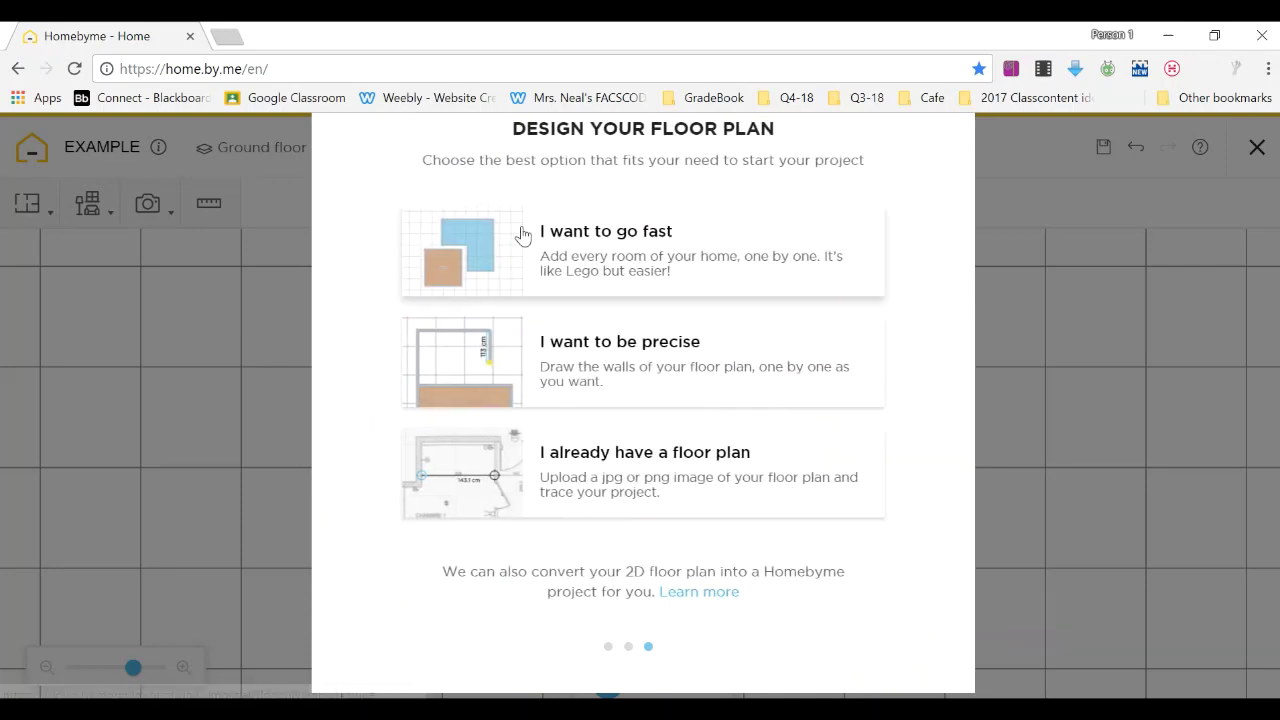
left_click(609, 257)
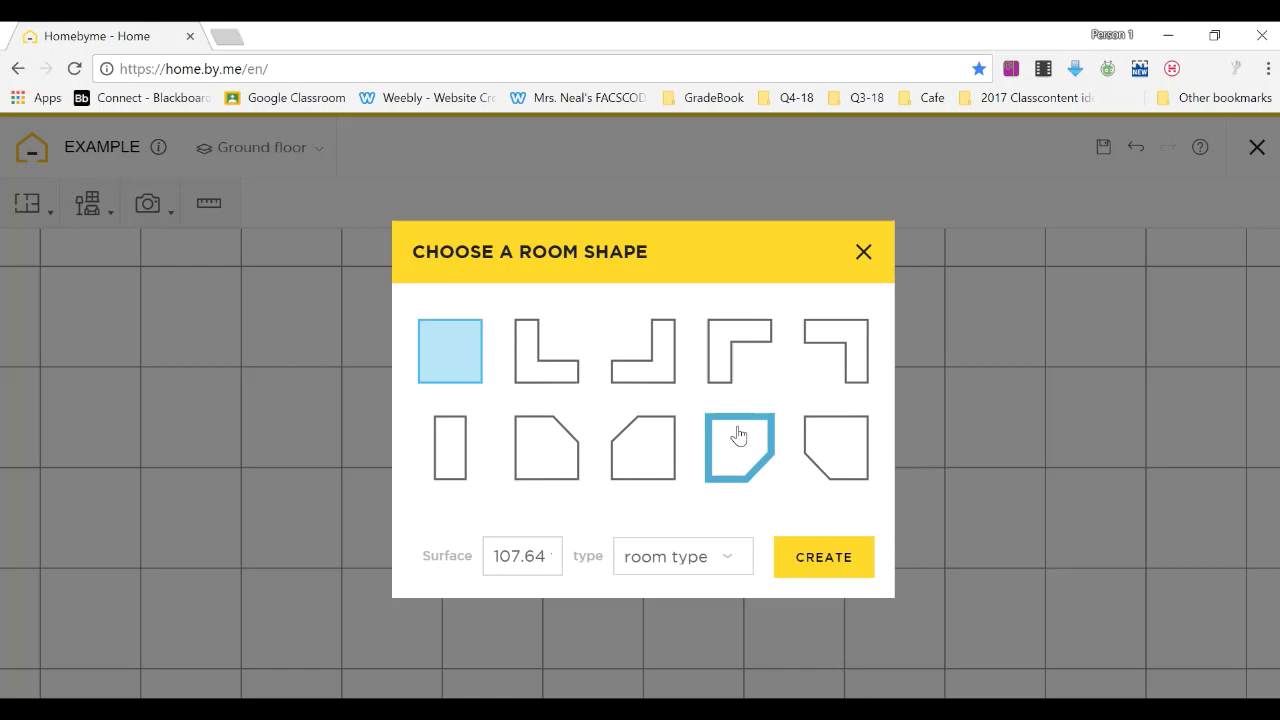
Create the square room 1 on the plan and review the project details.
left_click(816, 557)
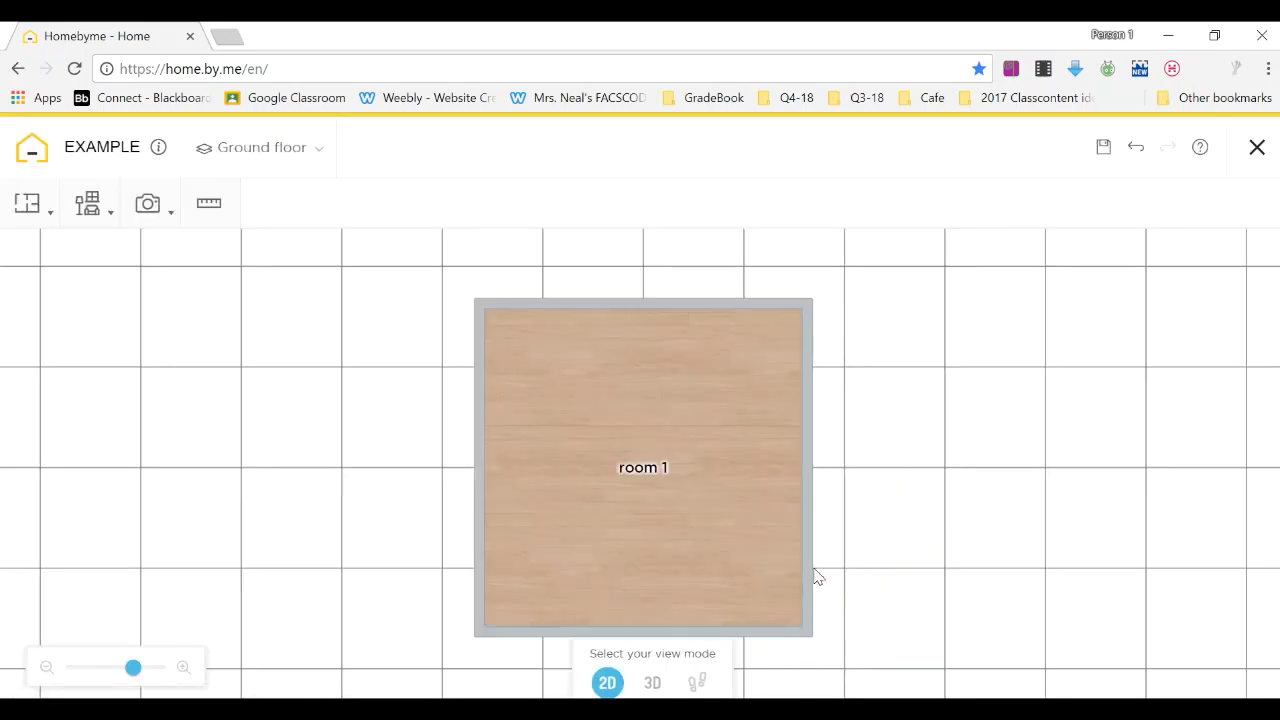
left_click(730, 304)
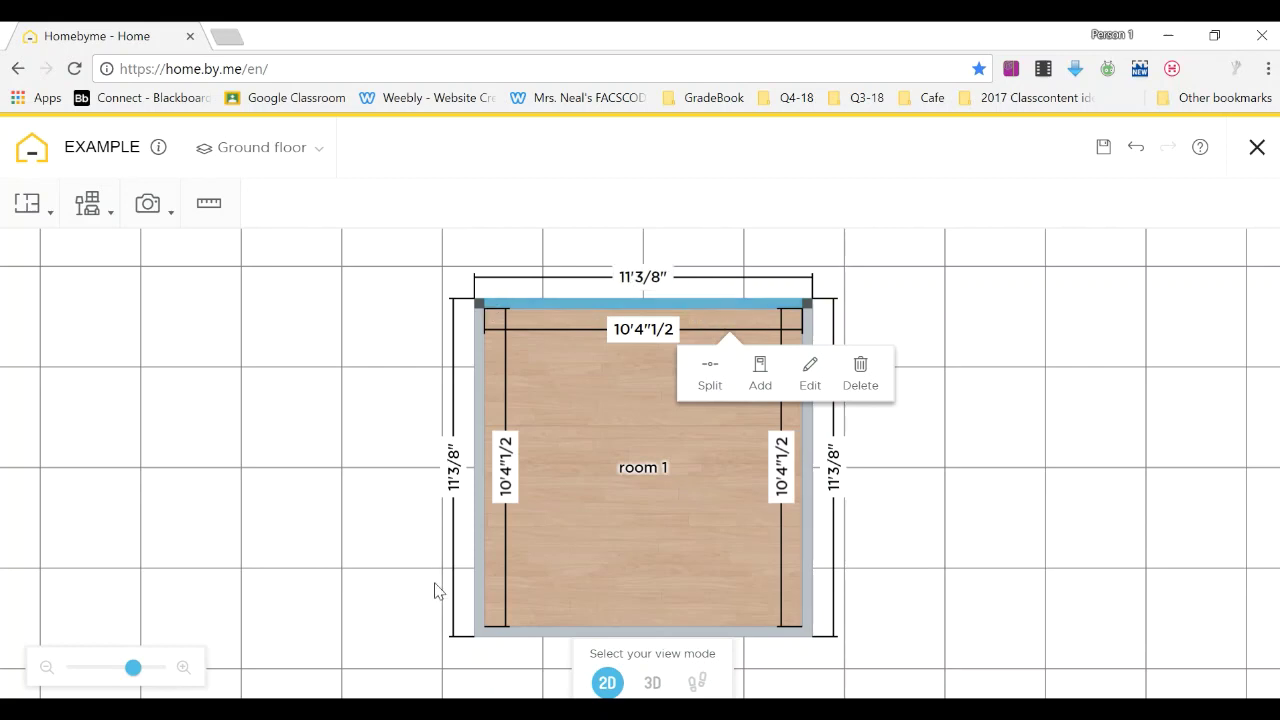
left_click(159, 150)
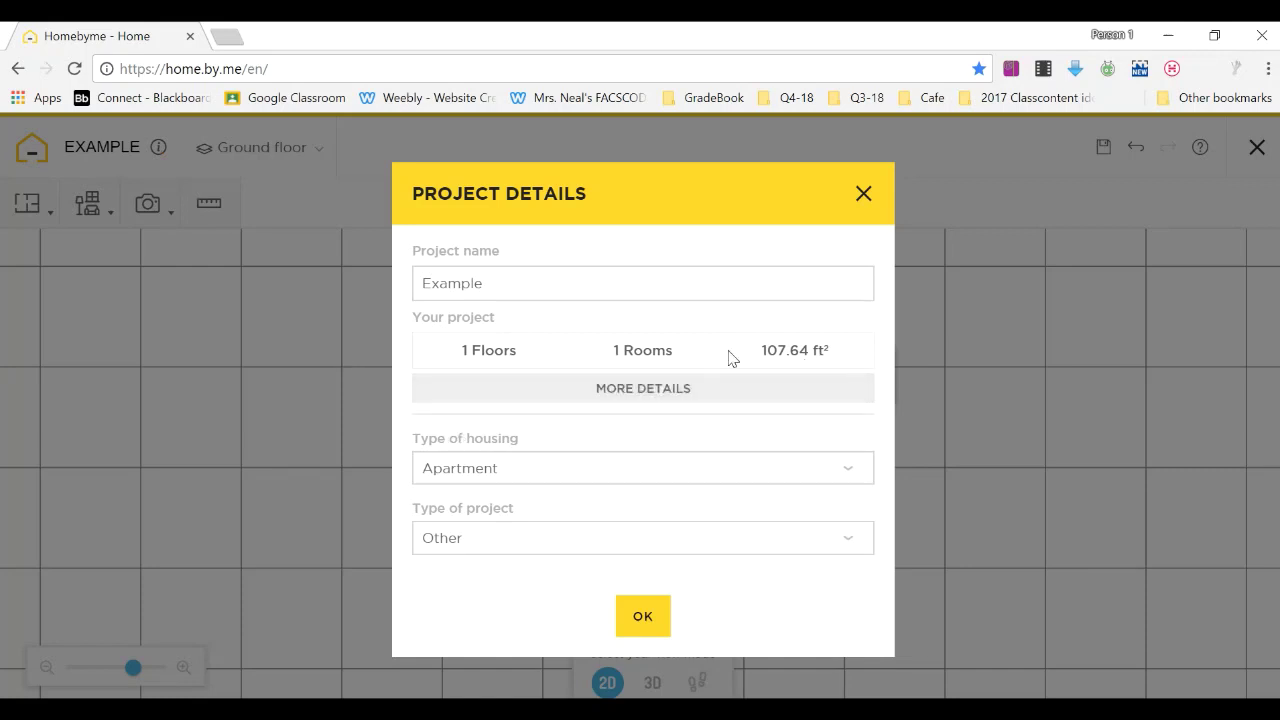
left_click(642, 617)
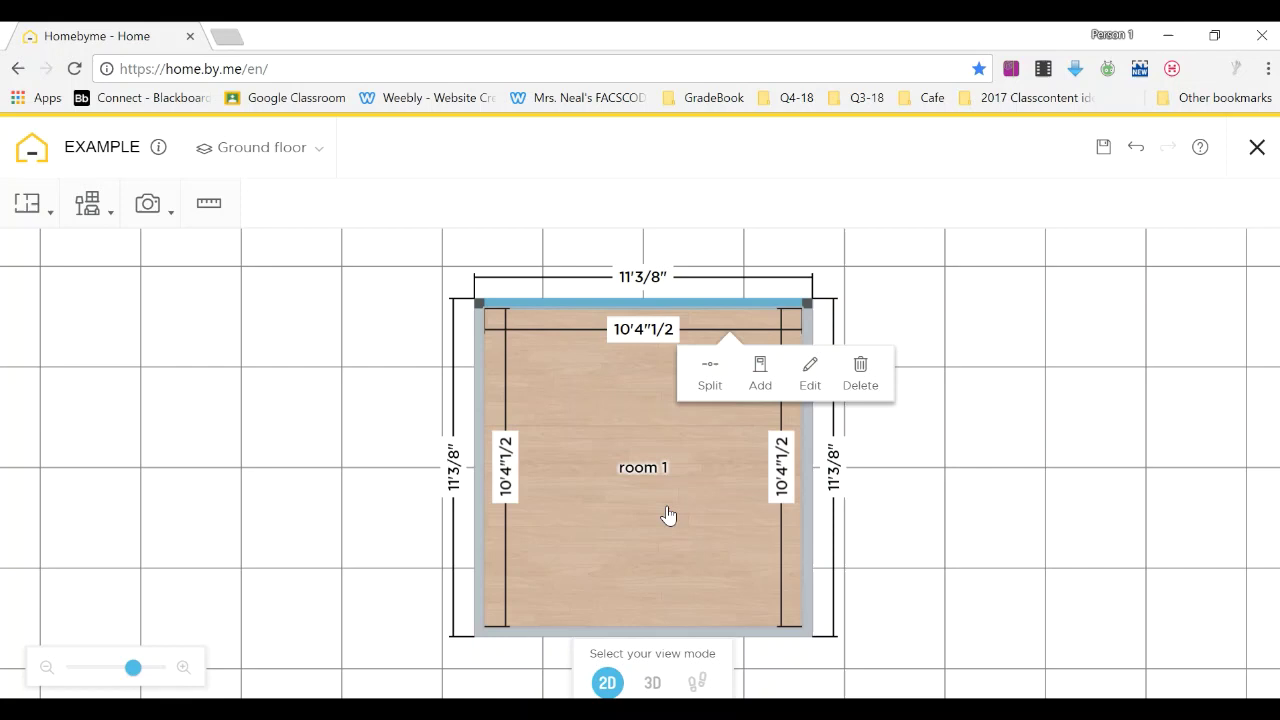
Stretch room 1's top and side walls into a rectangle about 31'4"7/8 by 24'4".
scroll(664, 516, "down", 5)
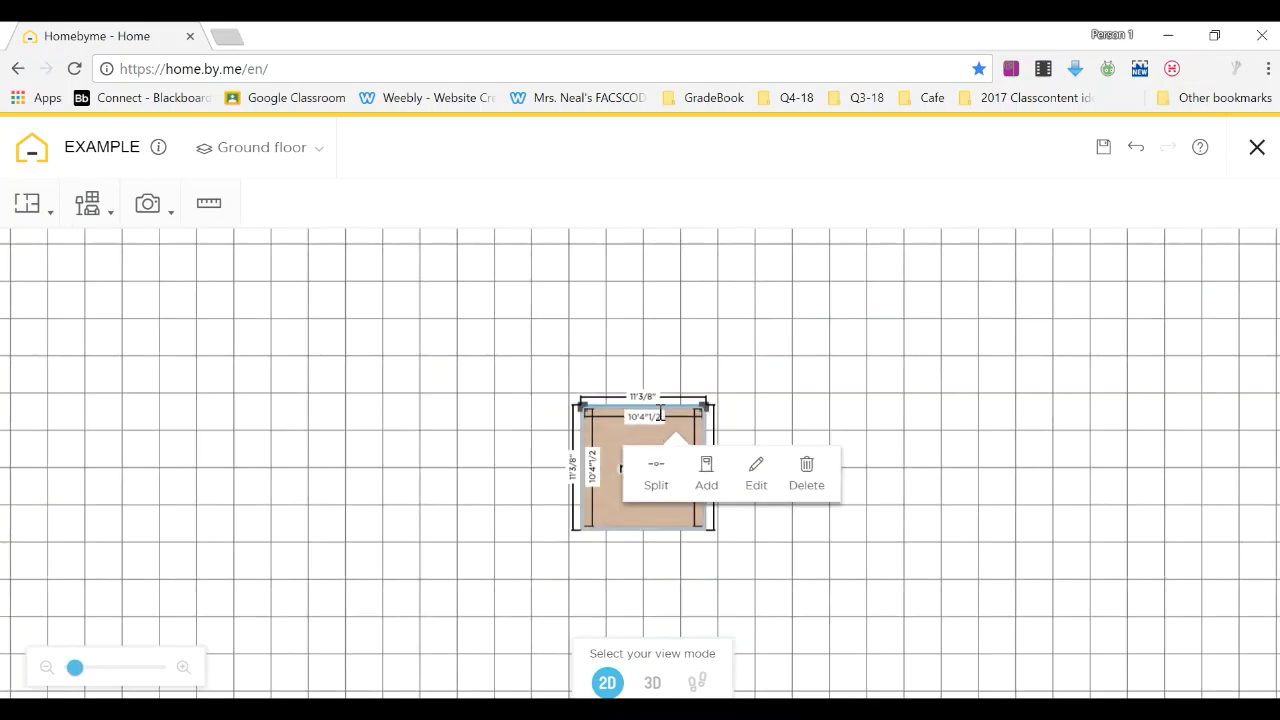
left_click_drag(661, 414, 668, 268)
left_click_drag(501, 321, 286, 337)
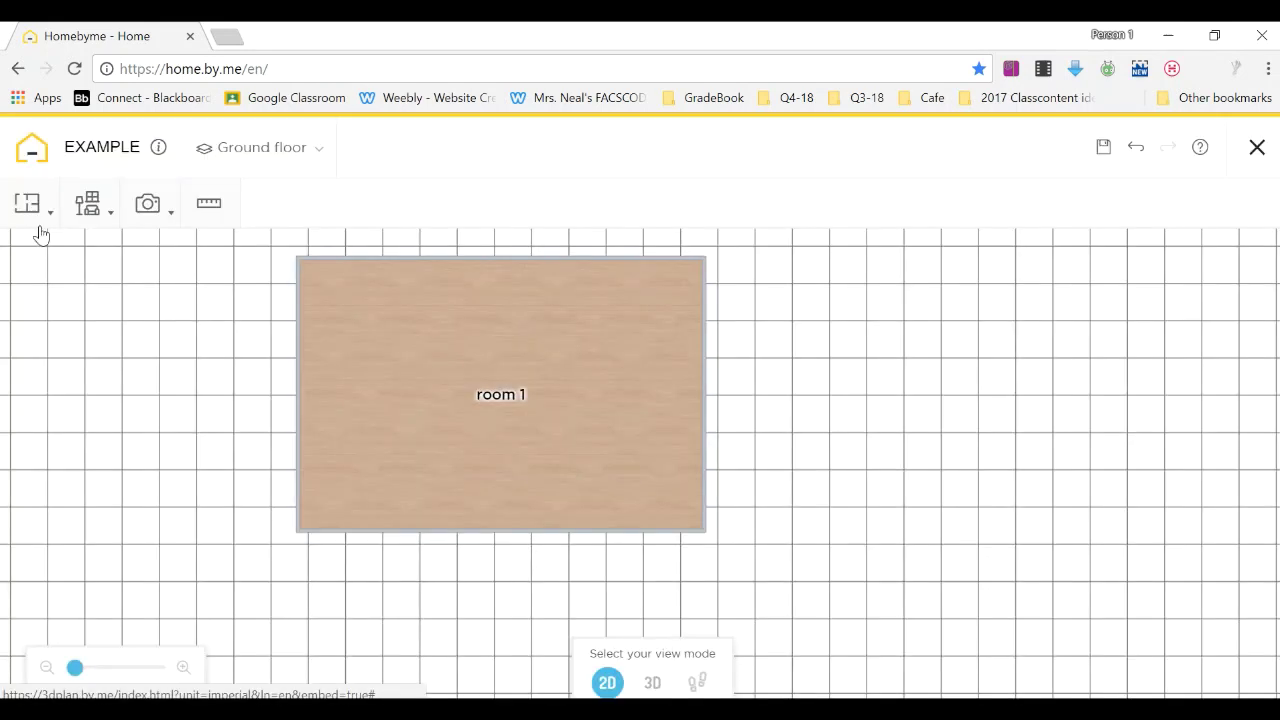
Draw interior walls enclosing room 2 in the top-left of the plan.
left_click(28, 206)
left_click(36, 258)
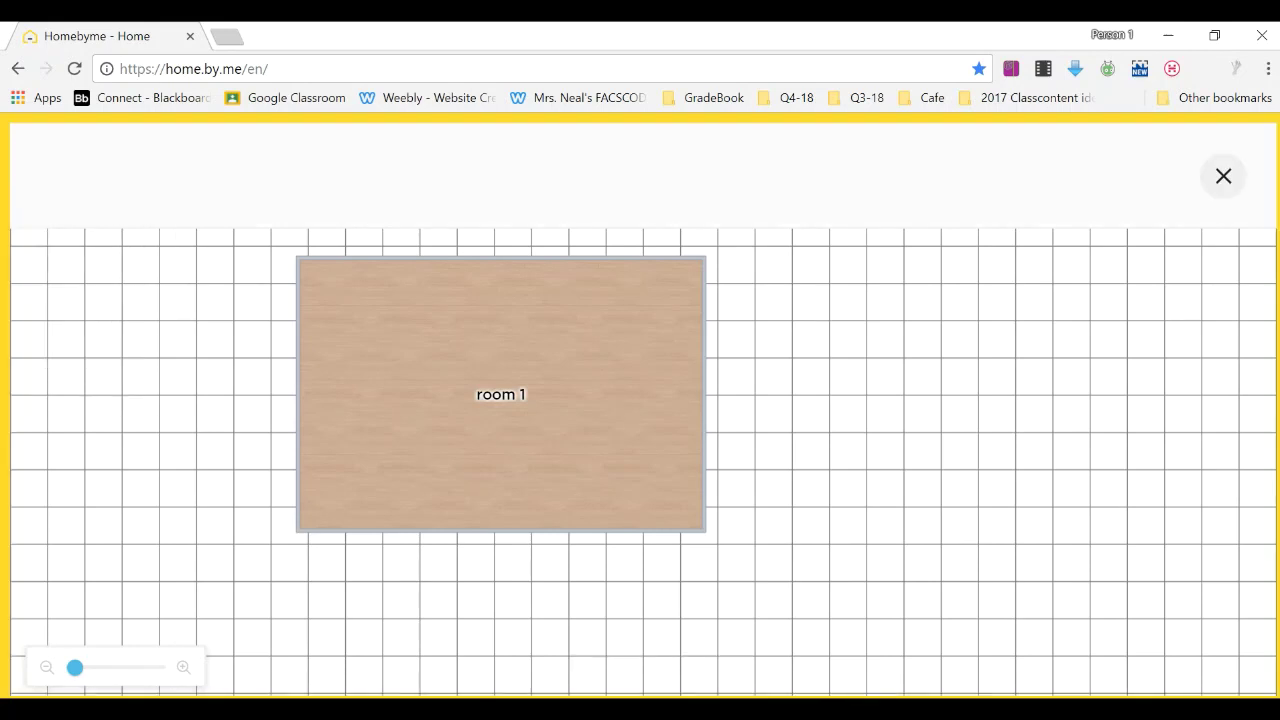
left_click(405, 258)
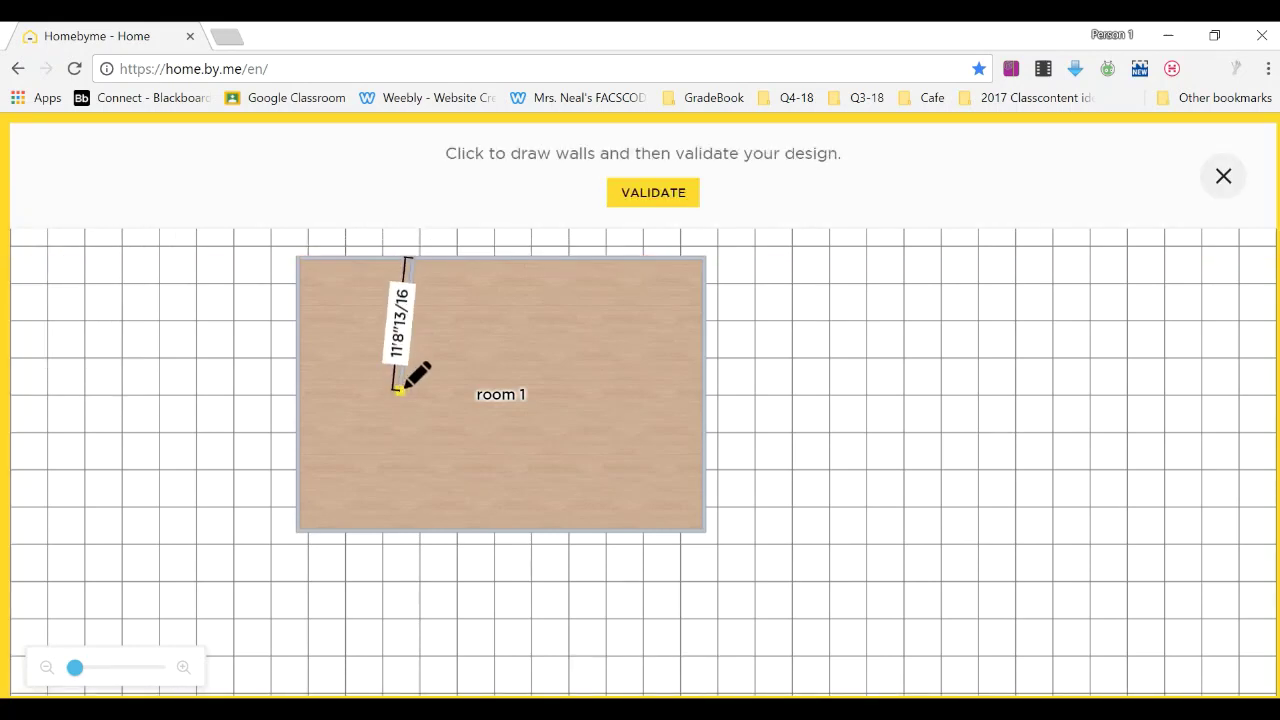
left_click(410, 394)
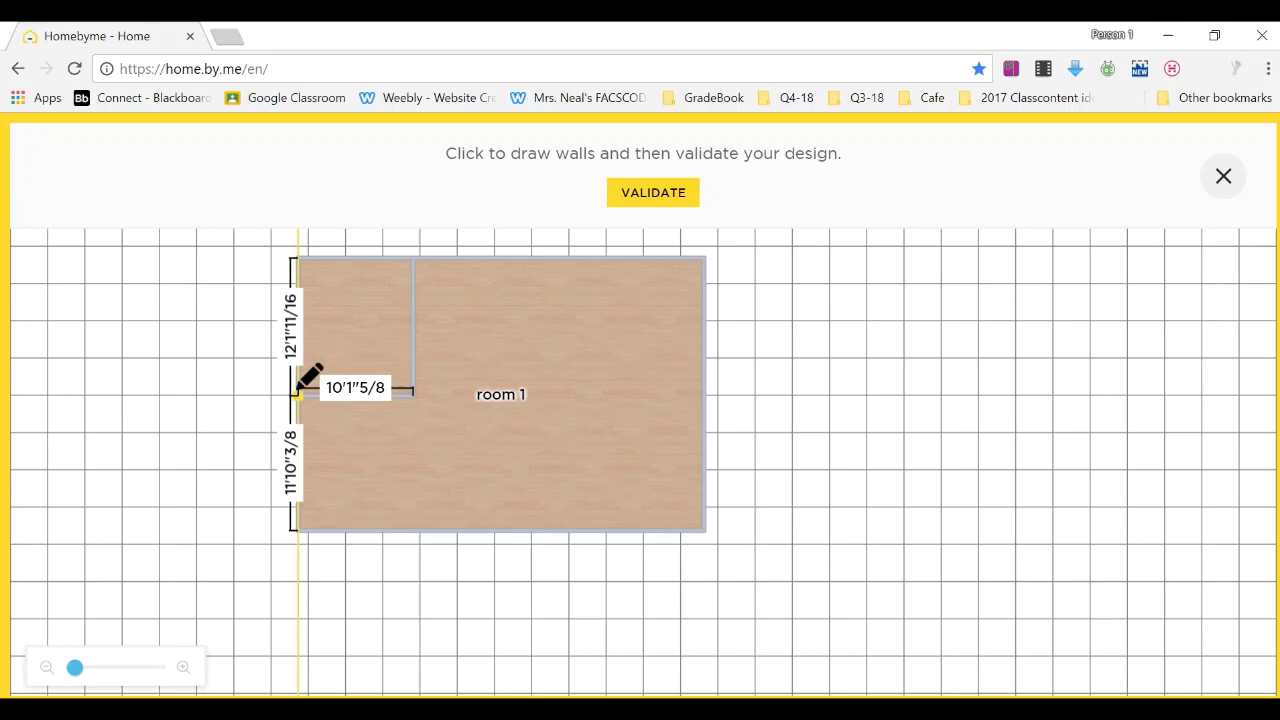
left_click(300, 394)
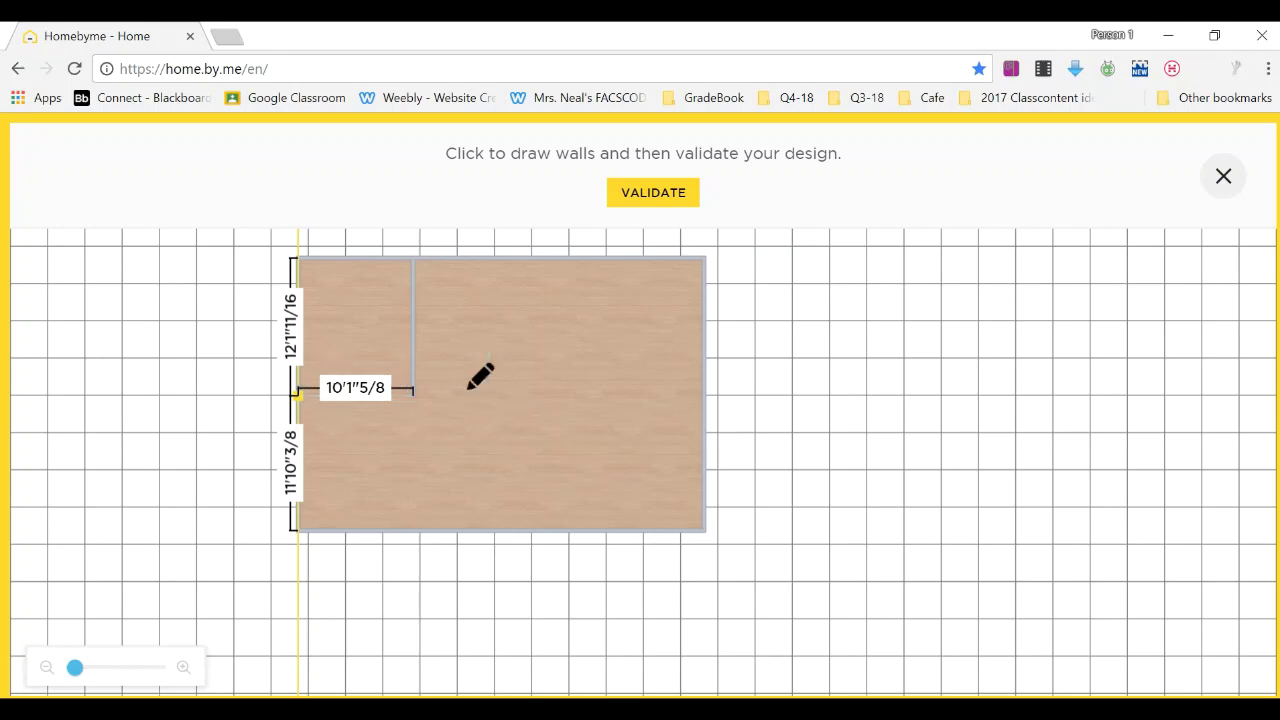
Draw walls beside room 2 to enclose room 3 along the top wall.
left_click(577, 395)
left_click(580, 258)
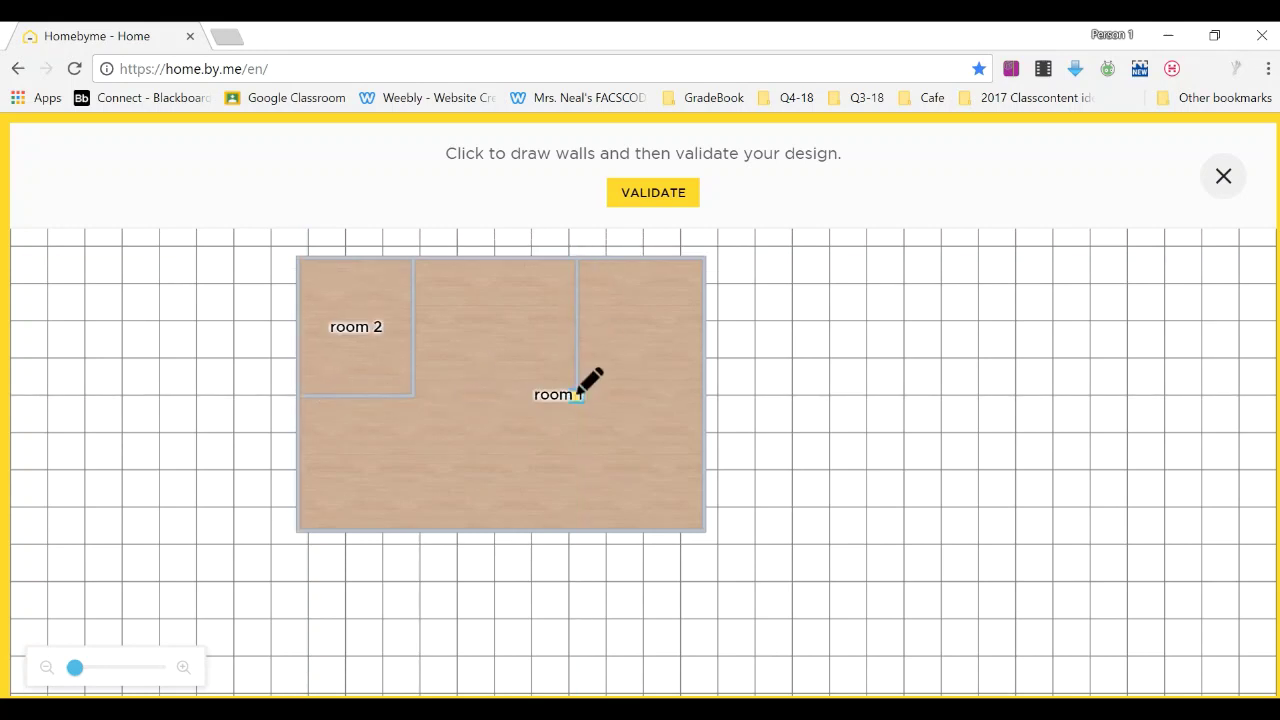
left_click(413, 395)
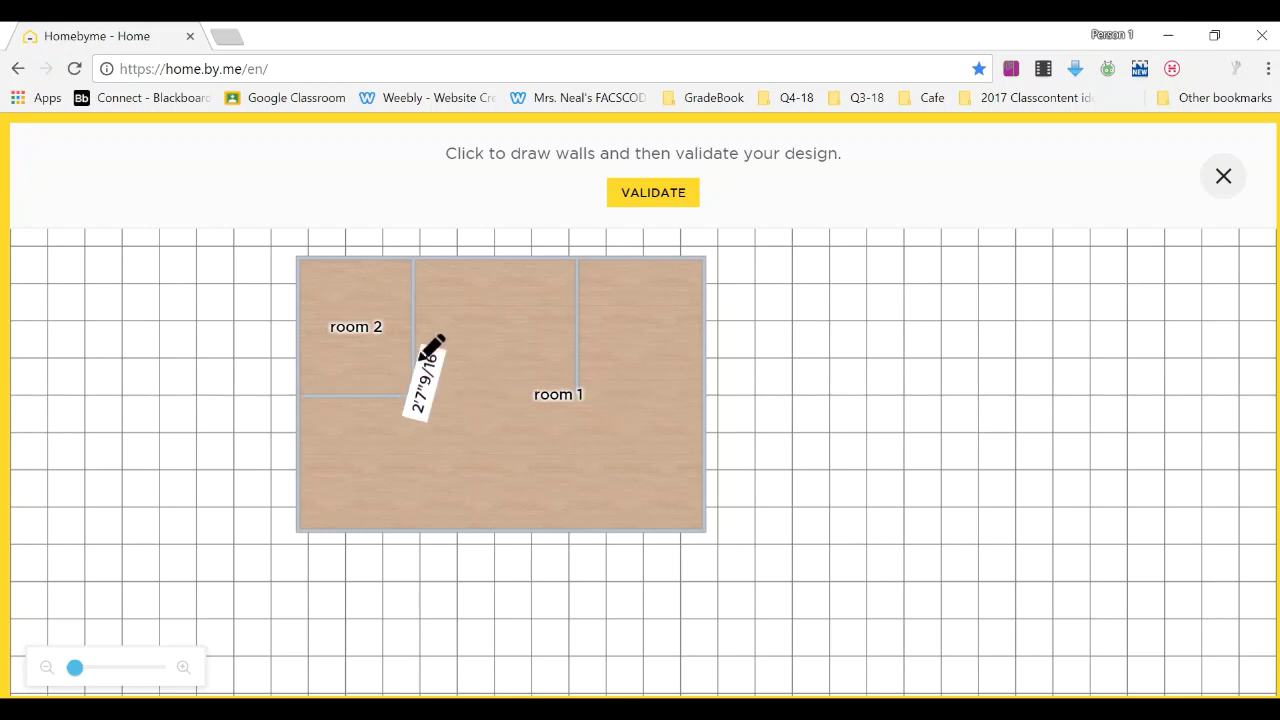
left_click(578, 396)
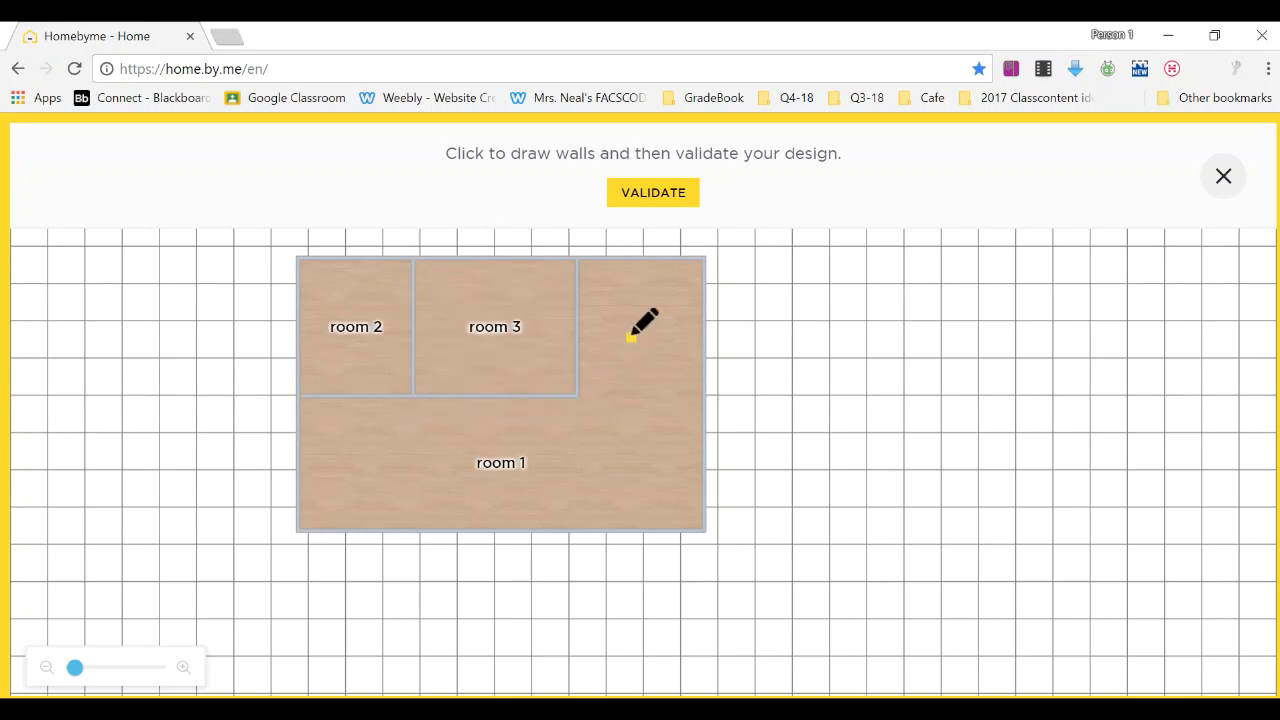
left_click(657, 200)
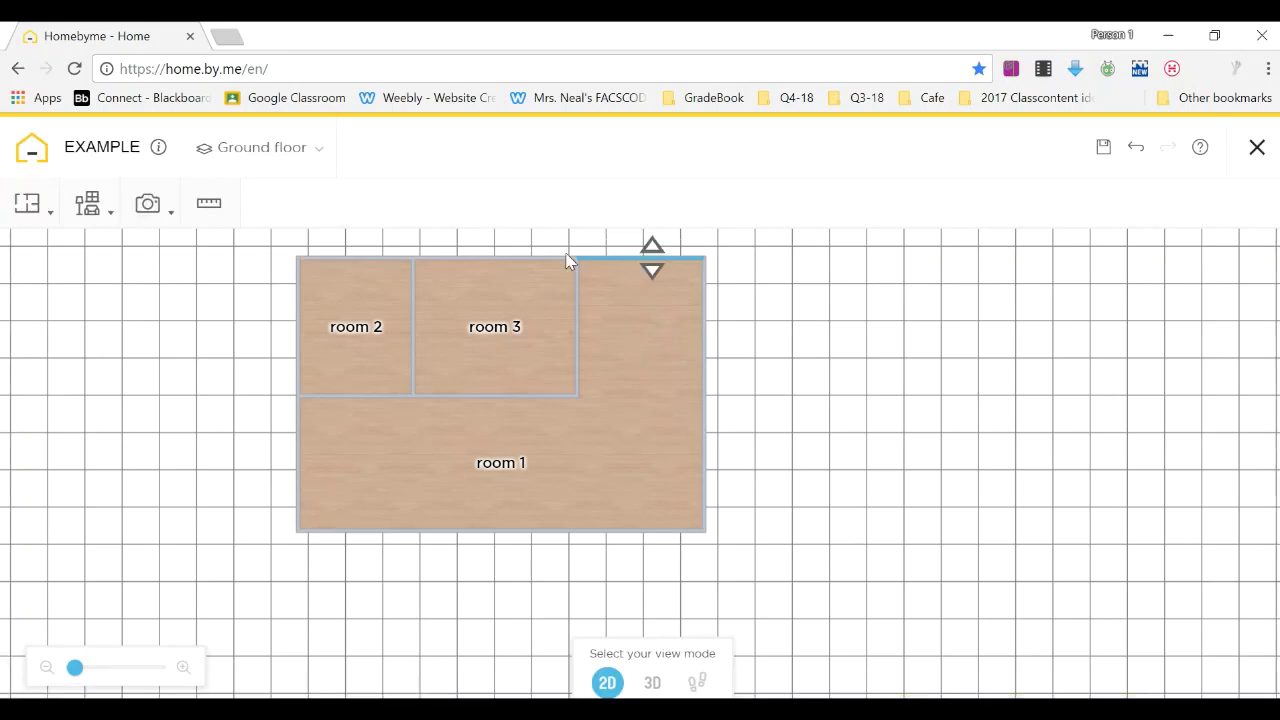
left_click(93, 211)
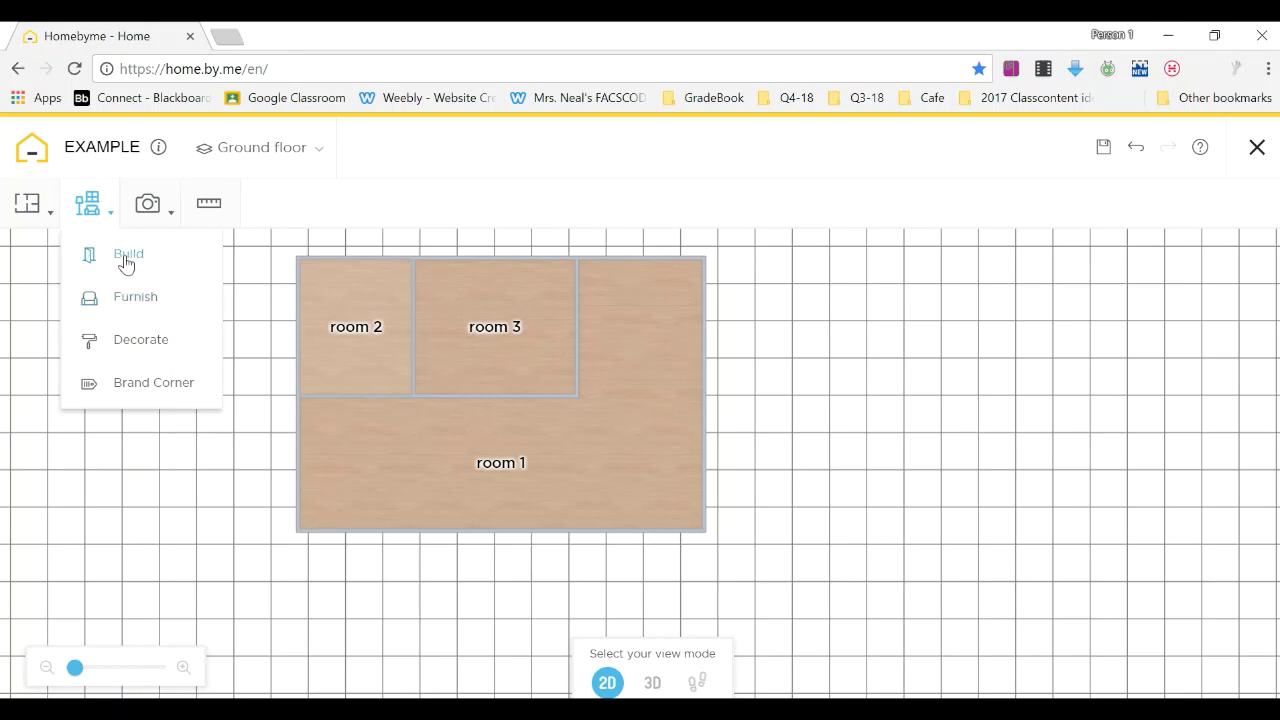
left_click(44, 214)
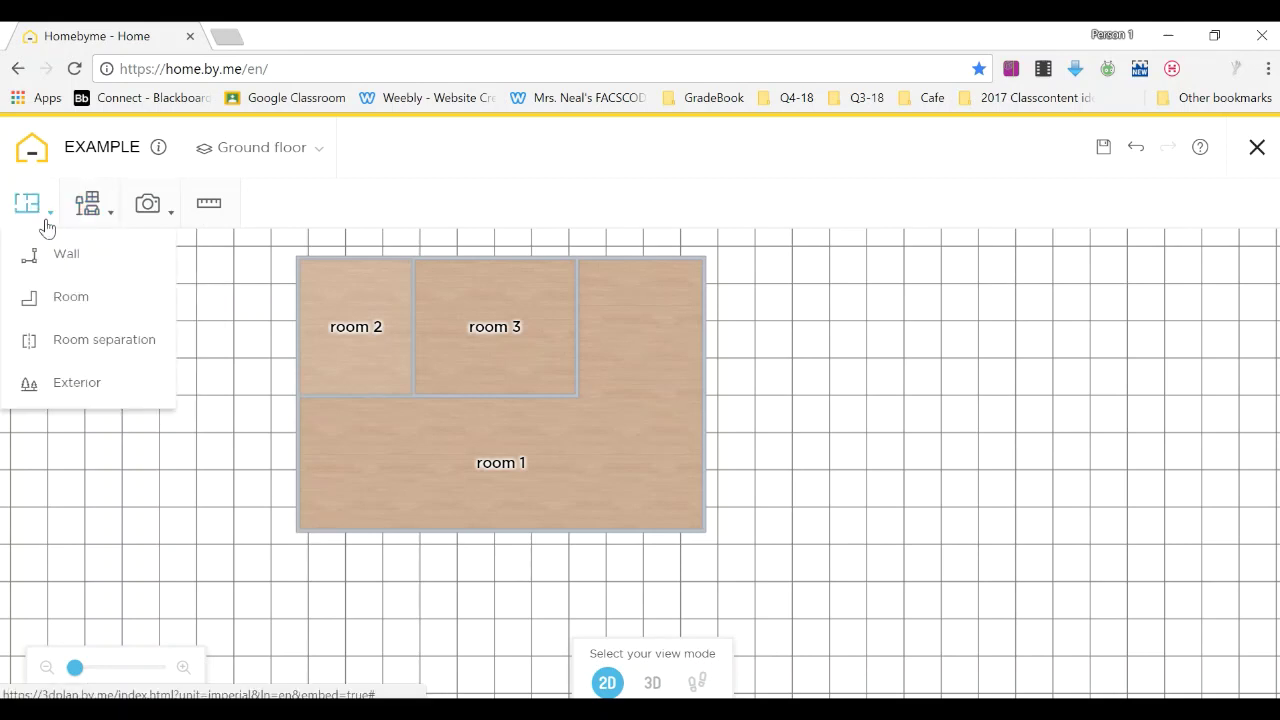
left_click(32, 293)
left_click(60, 346)
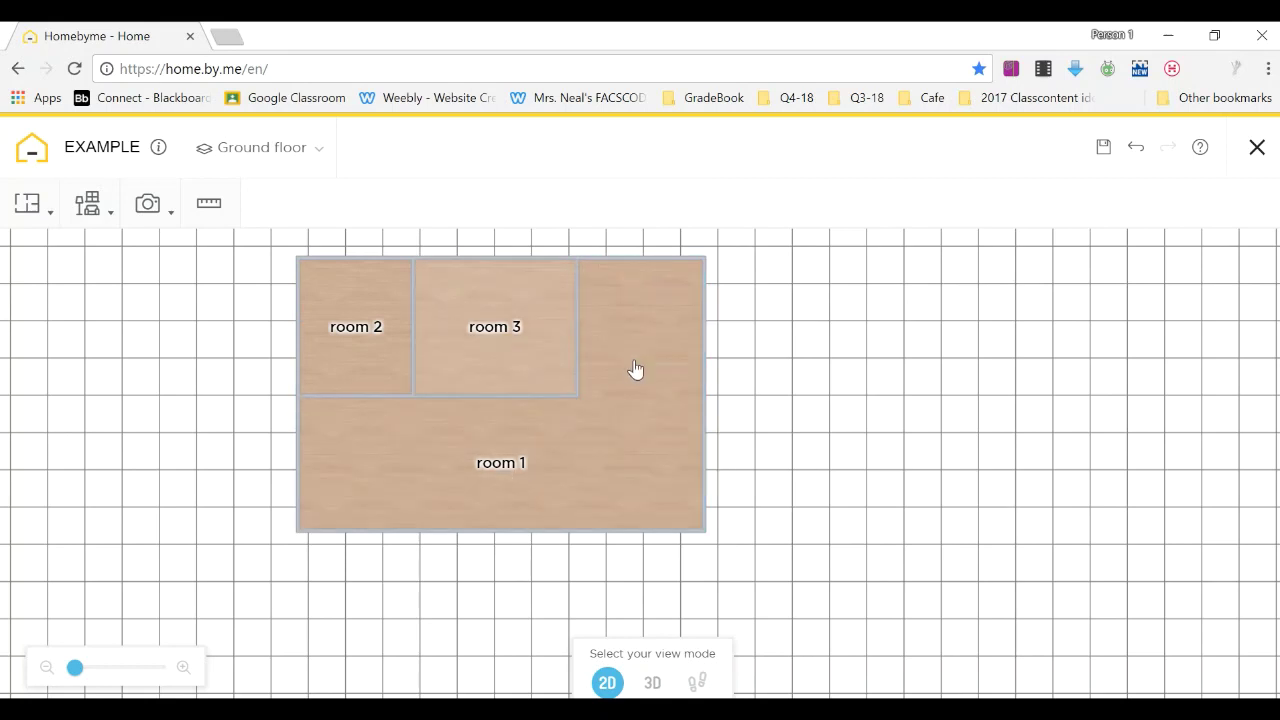
mouse_move(50, 220)
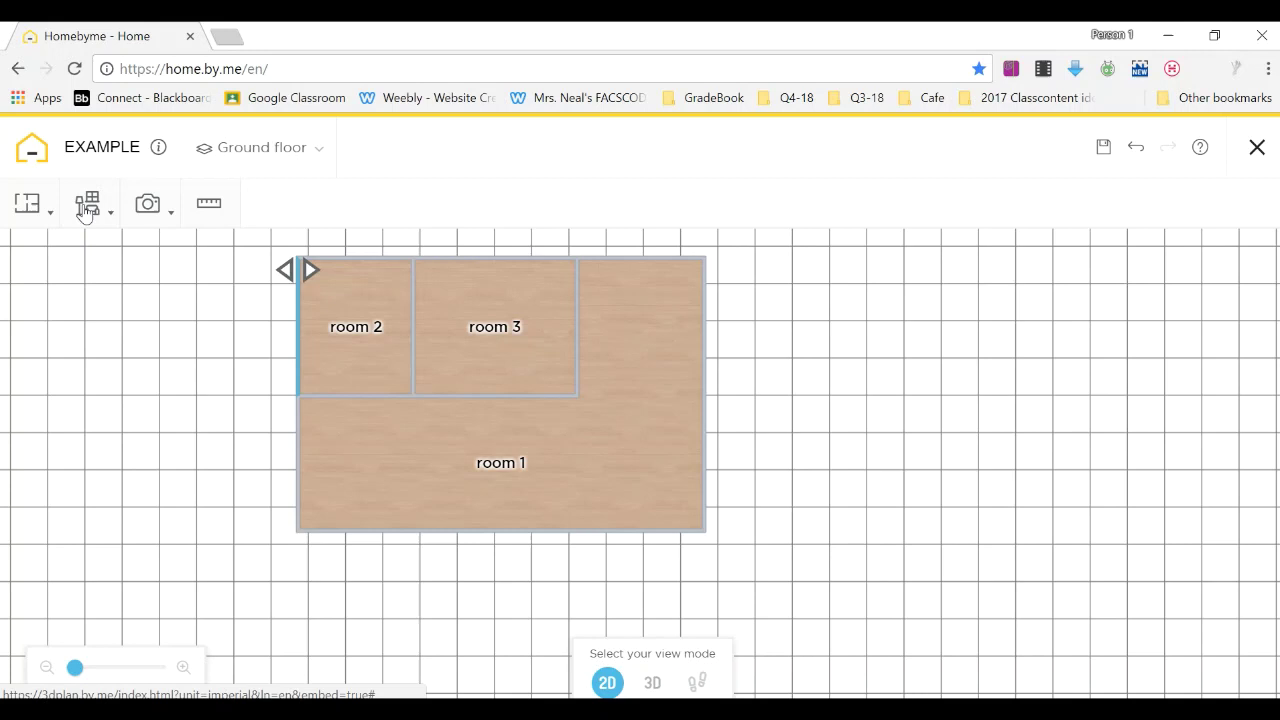
Place the first folding interior door in the wall between room 1 and room 3.
mouse_move(104, 217)
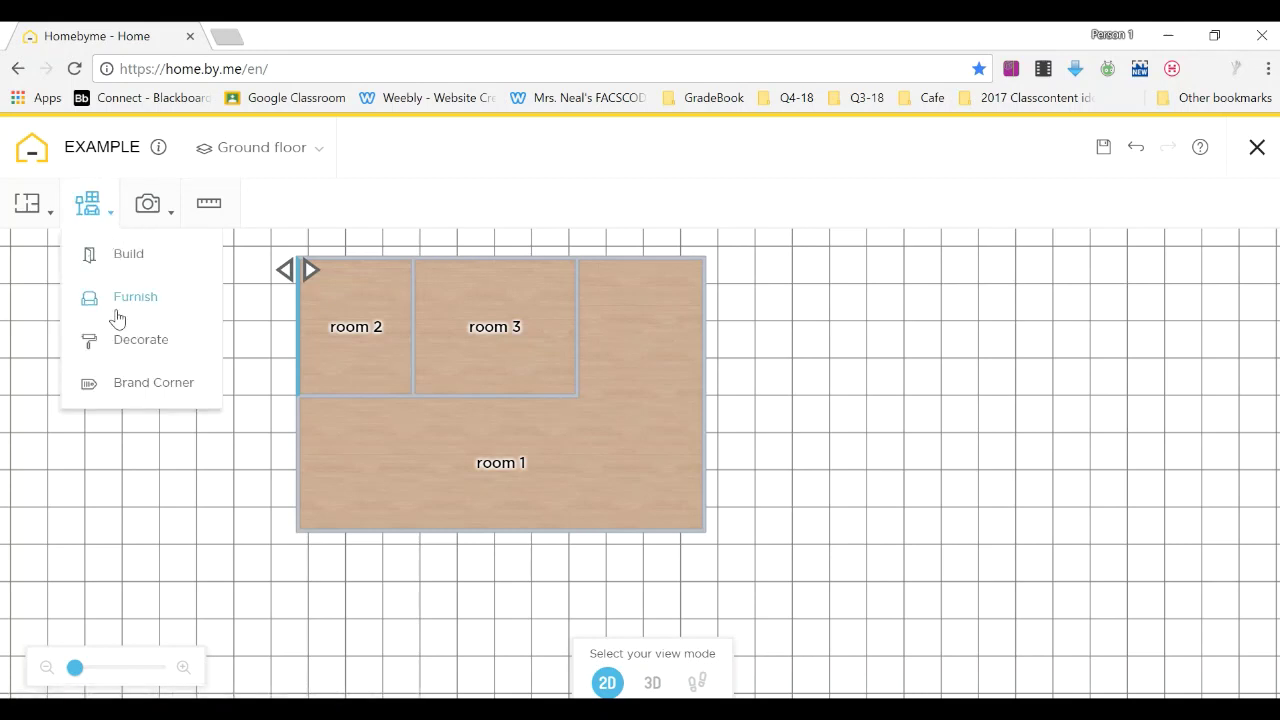
left_click(121, 274)
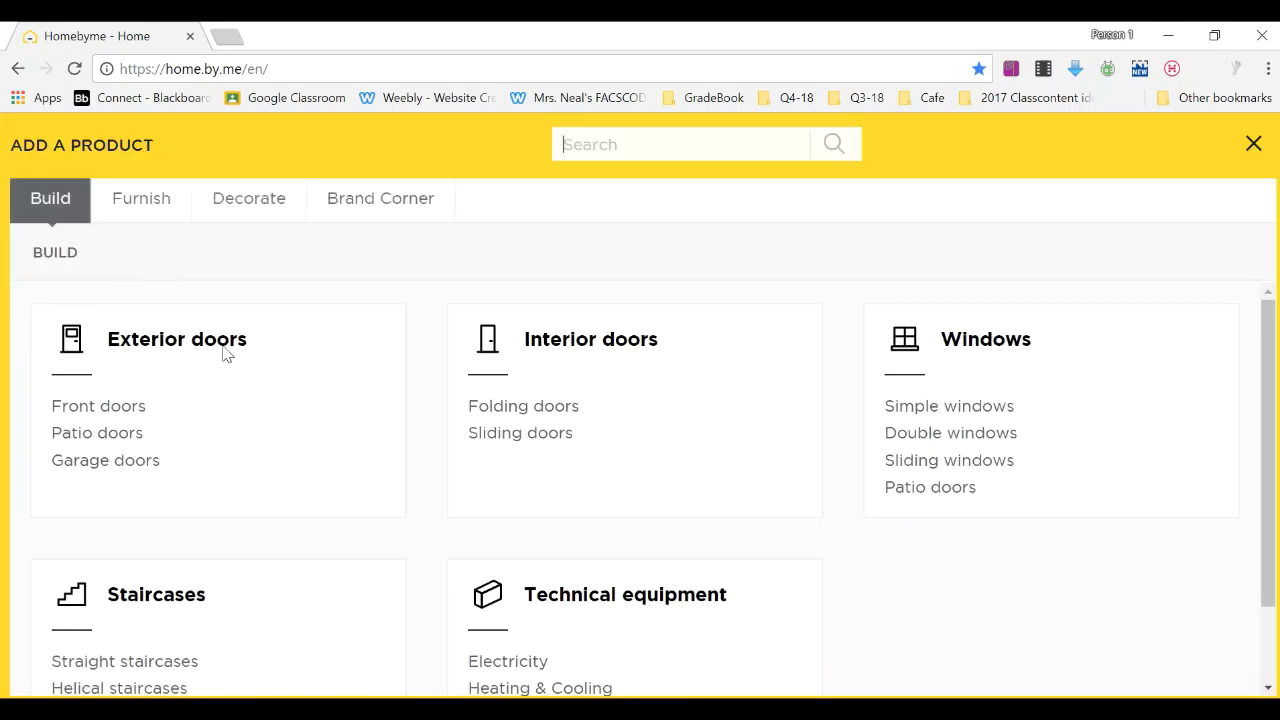
left_click(497, 410)
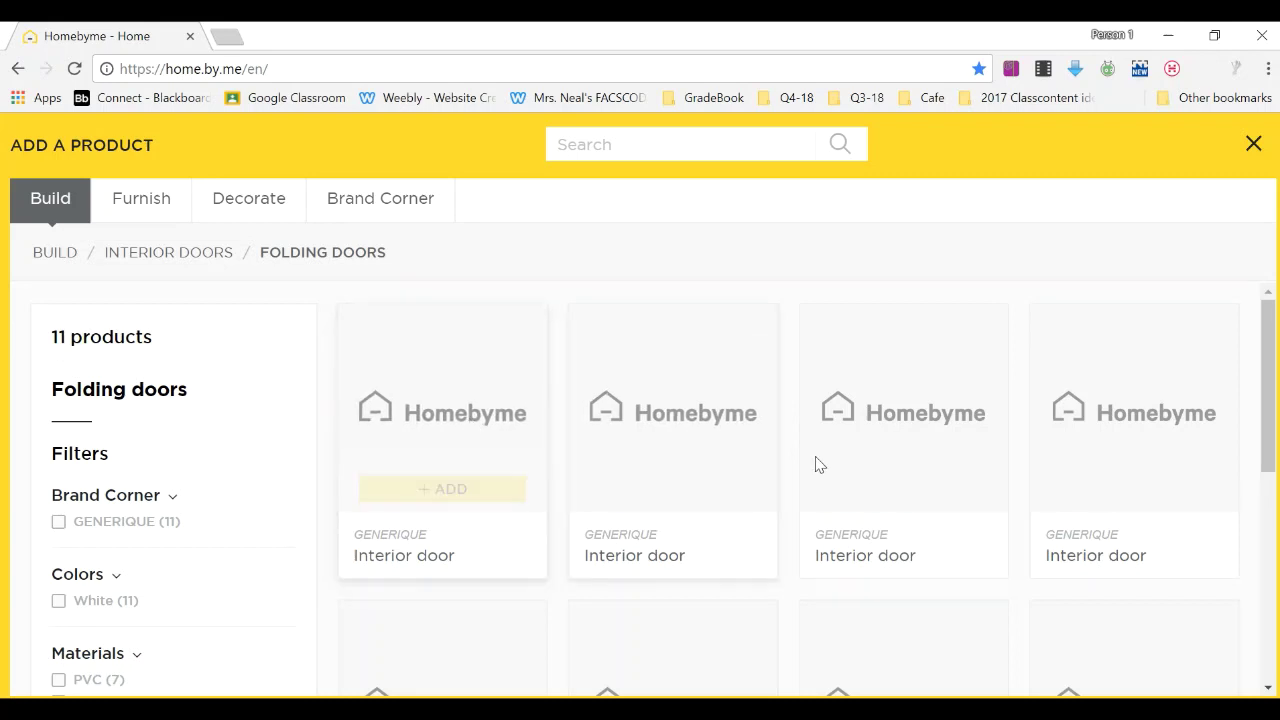
left_click(419, 496)
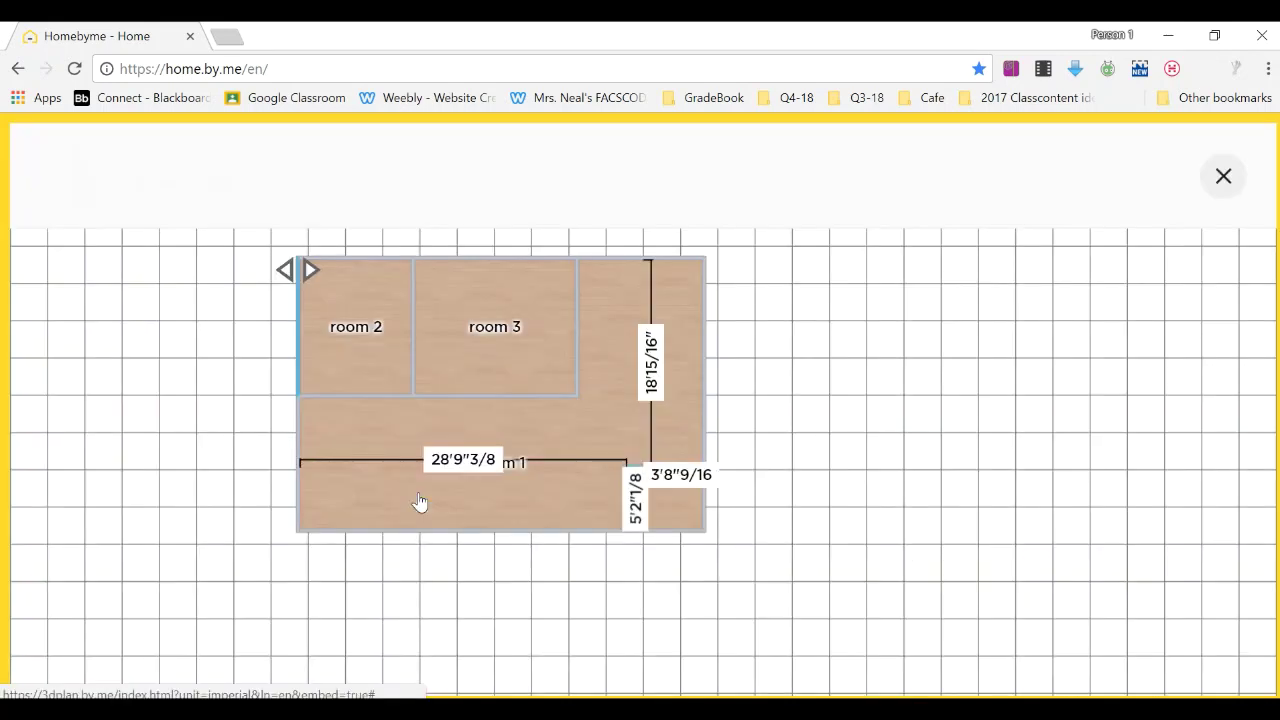
left_click(434, 404)
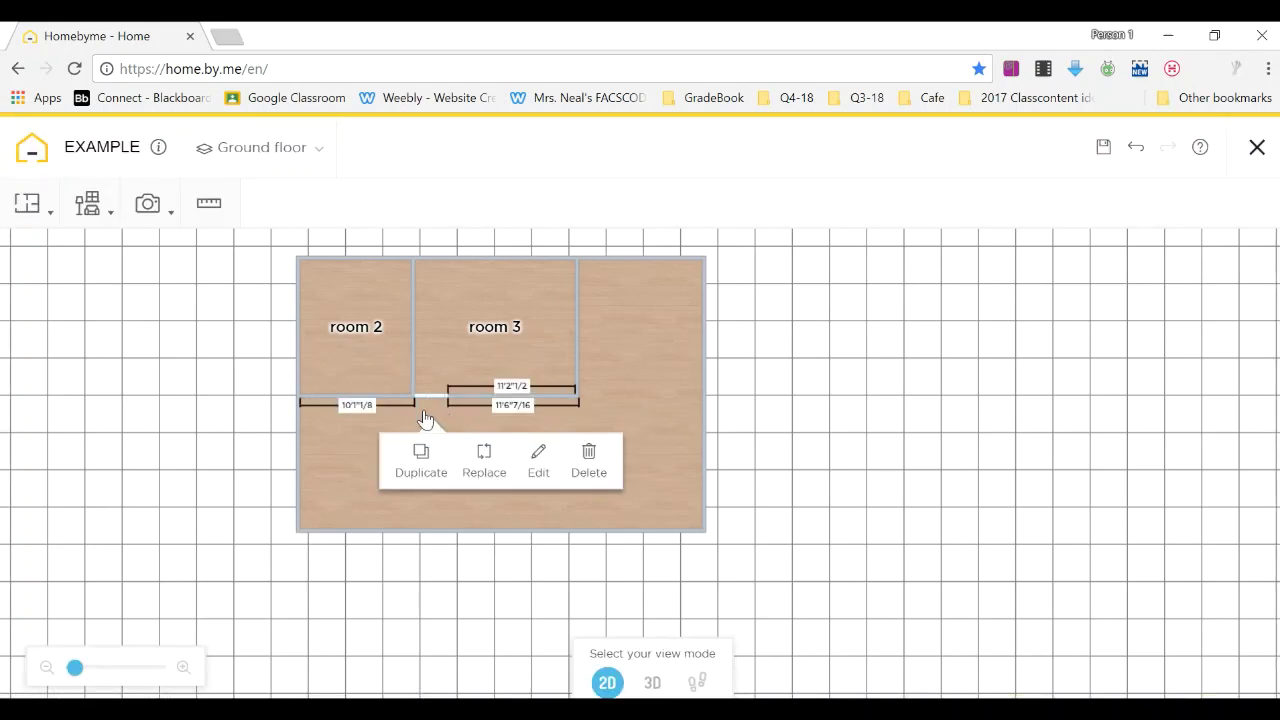
Flip the door to the other wall side with Change wall side.
left_click(540, 462)
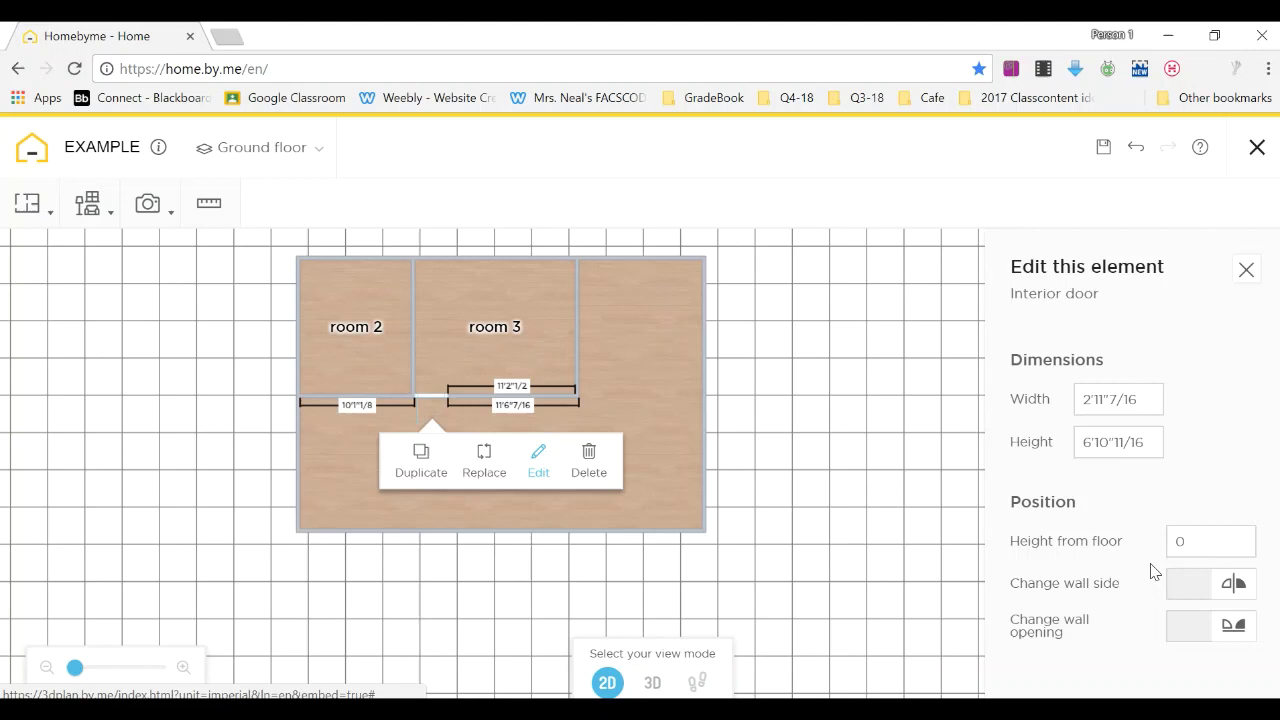
left_click(1232, 590)
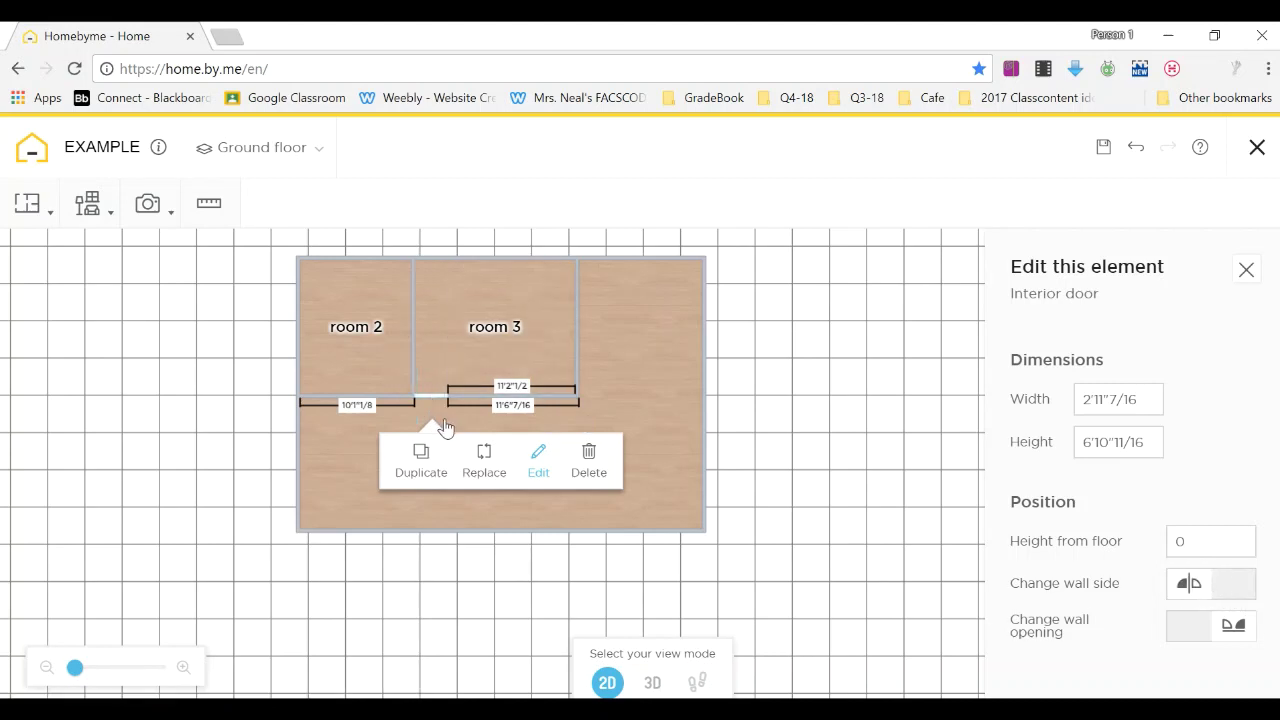
left_click(98, 210)
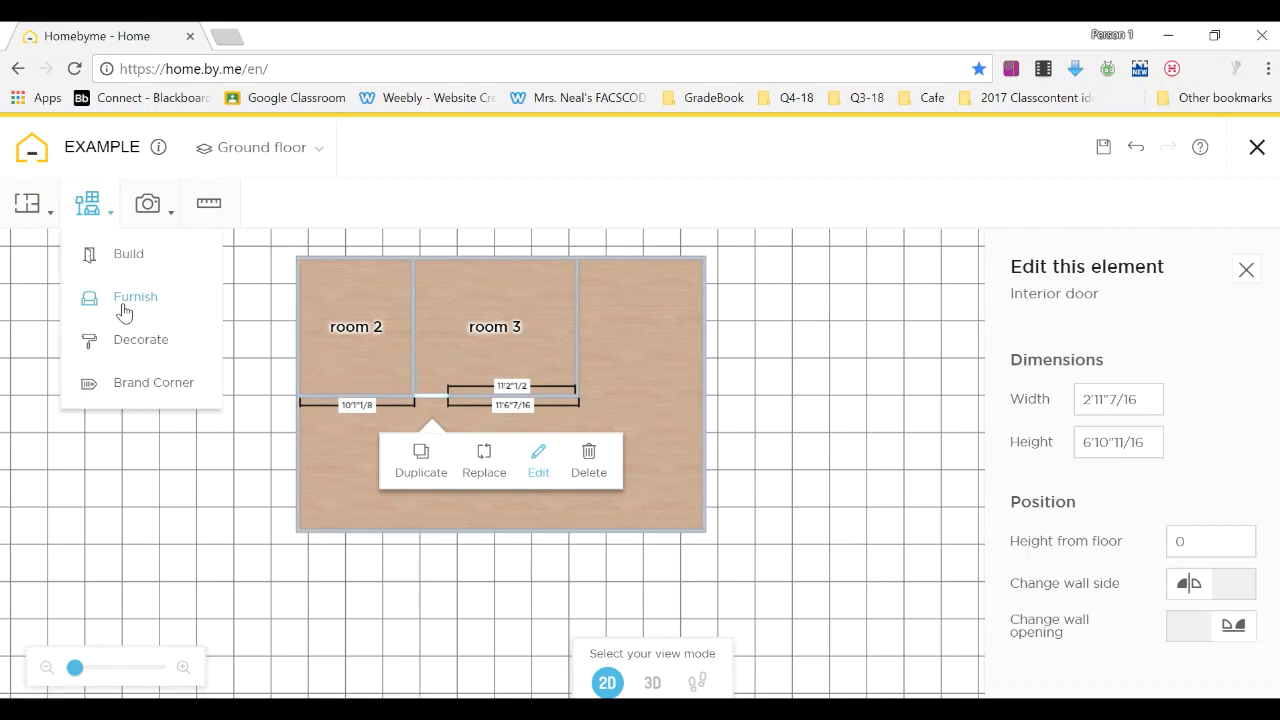
Find a TV by searching 'tv stand' in Furnish and place it beside the green armchair.
left_click(126, 312)
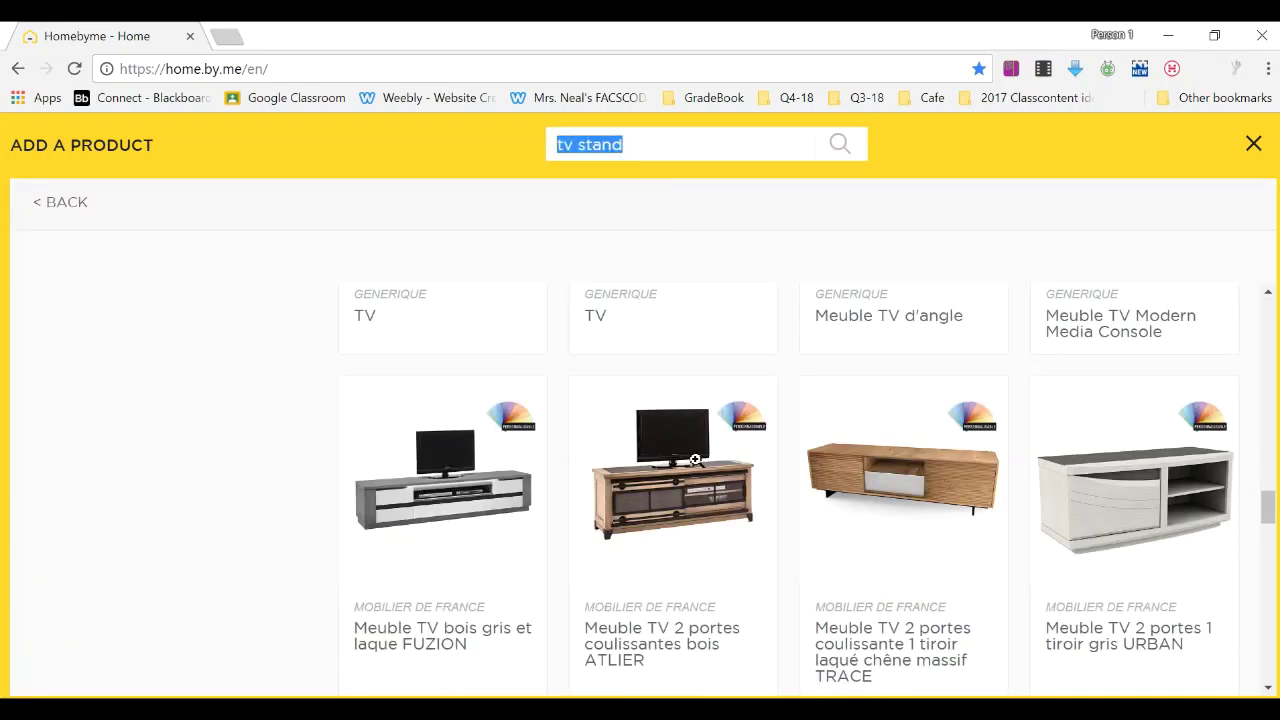
scroll(695, 459, "up", 6)
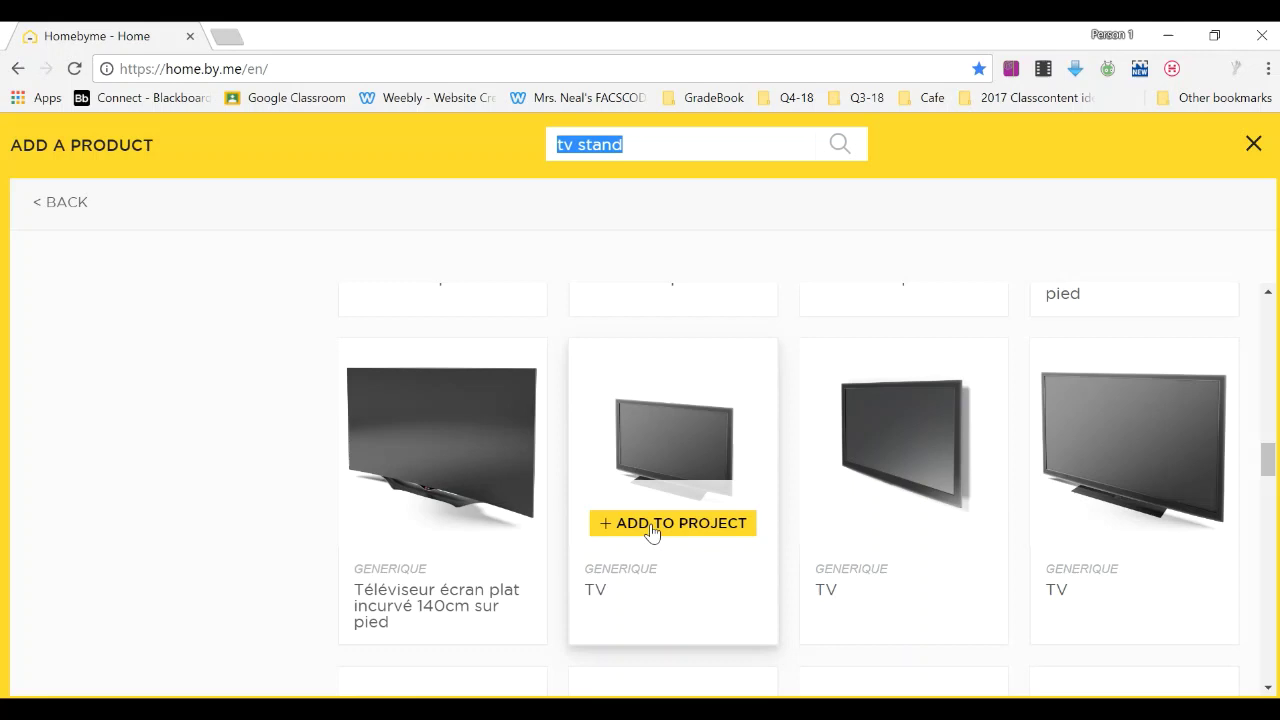
left_click(652, 525)
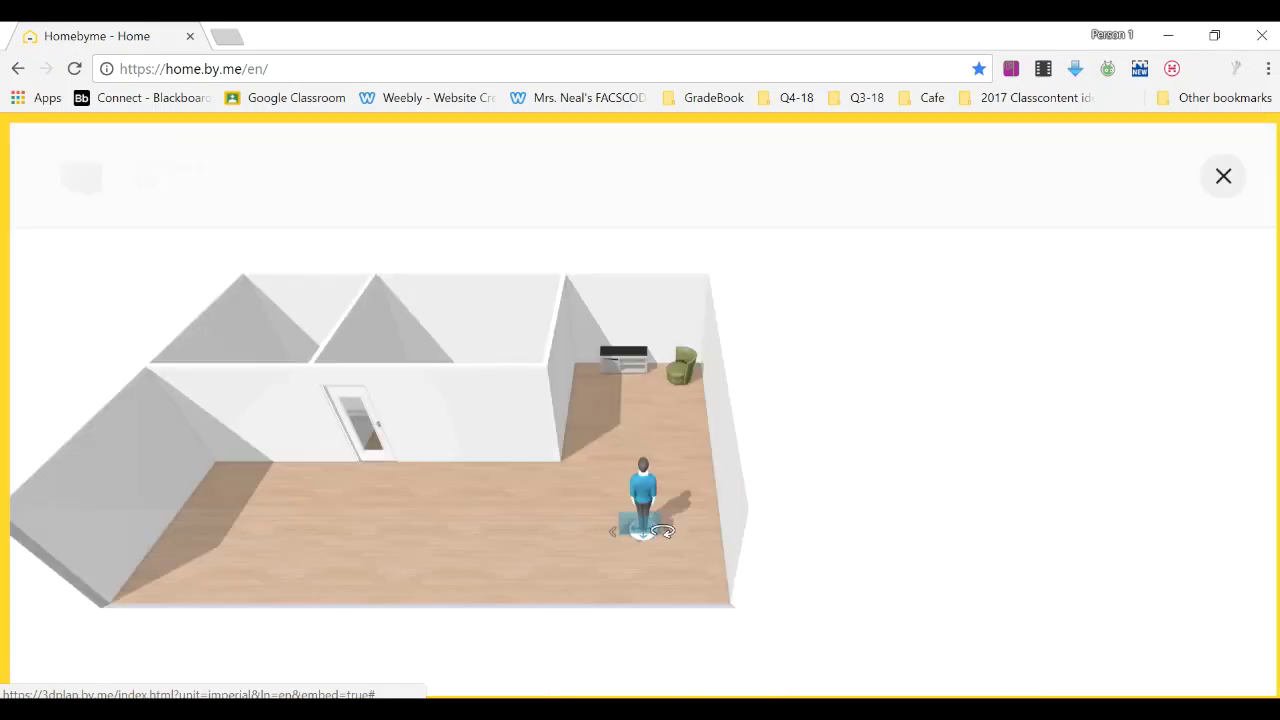
left_click(623, 374)
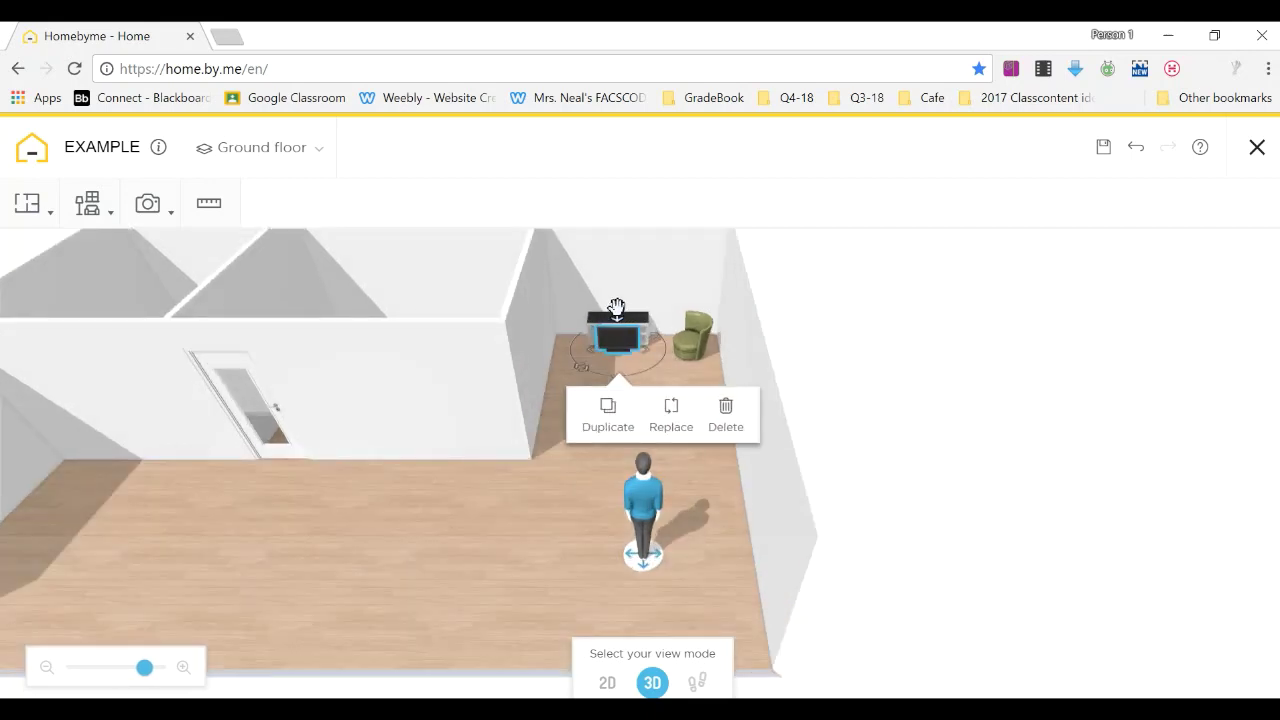
Drag the TV onto the white stand against the back wall and move the figure near it.
mouse_move(616, 306)
left_mouse_down()
mouse_move(616, 262)
mouse_move(617, 300)
left_mouse_up()
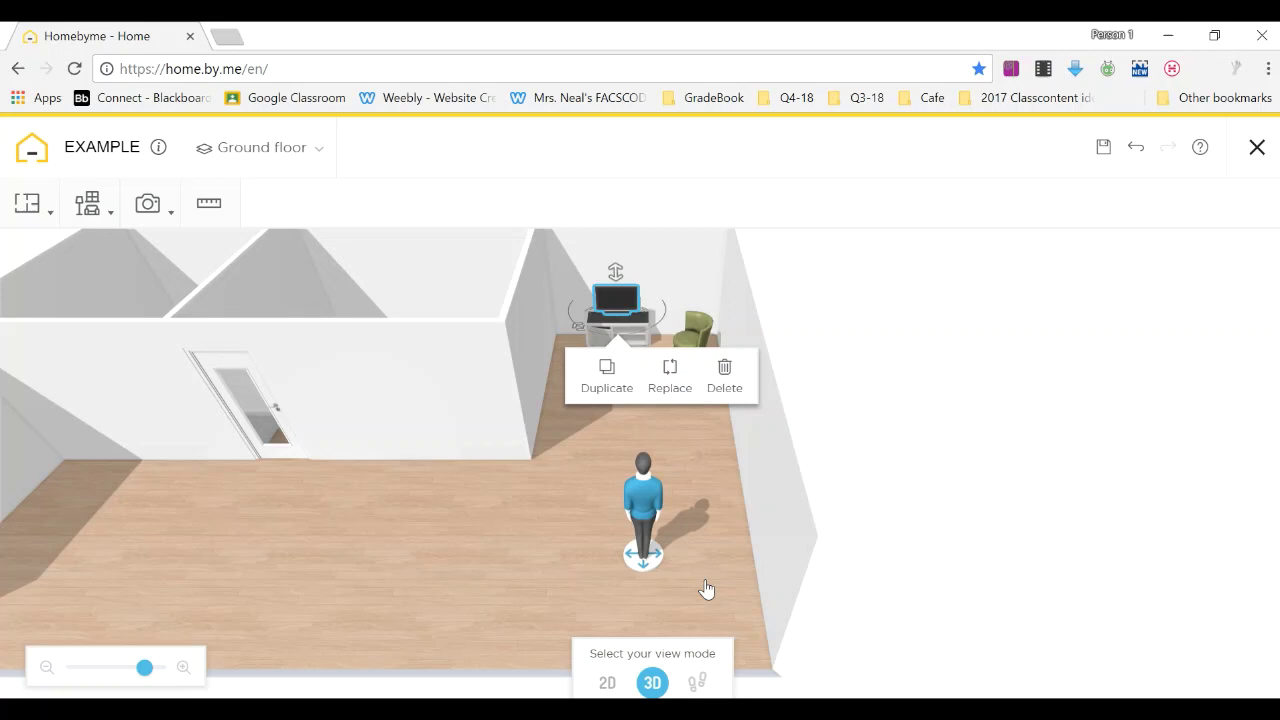
left_click(966, 468)
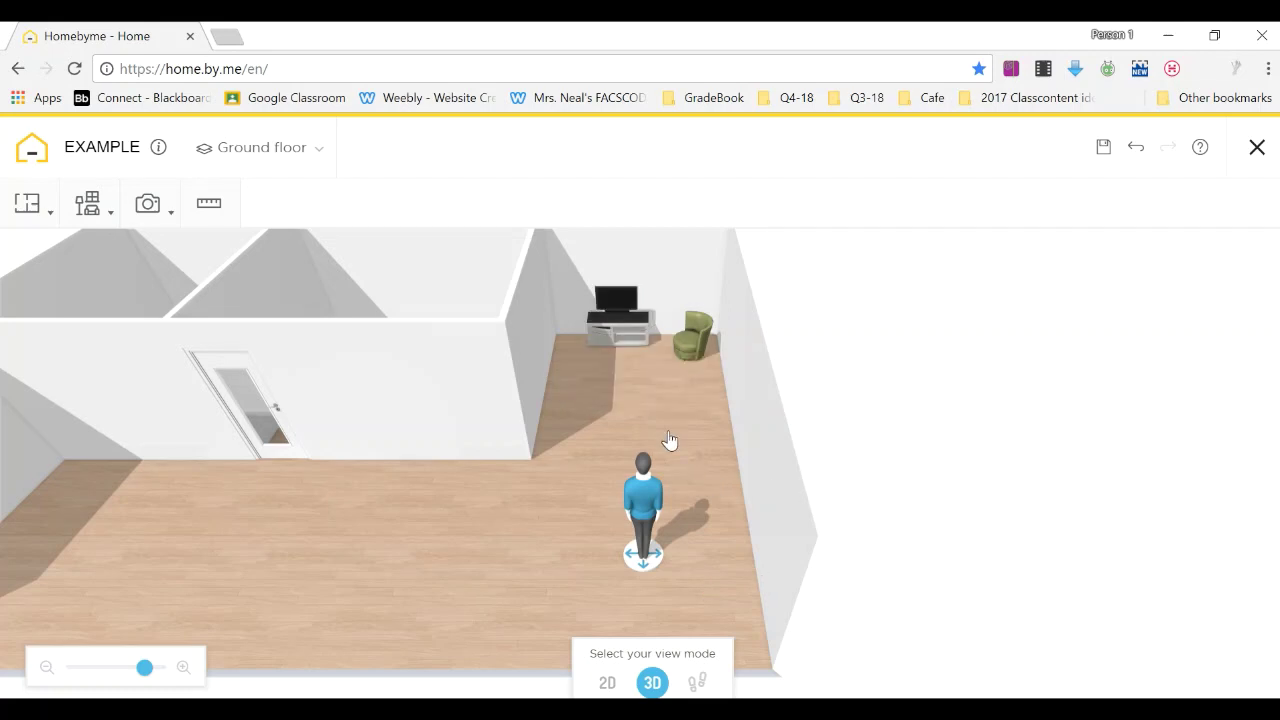
left_click(632, 402)
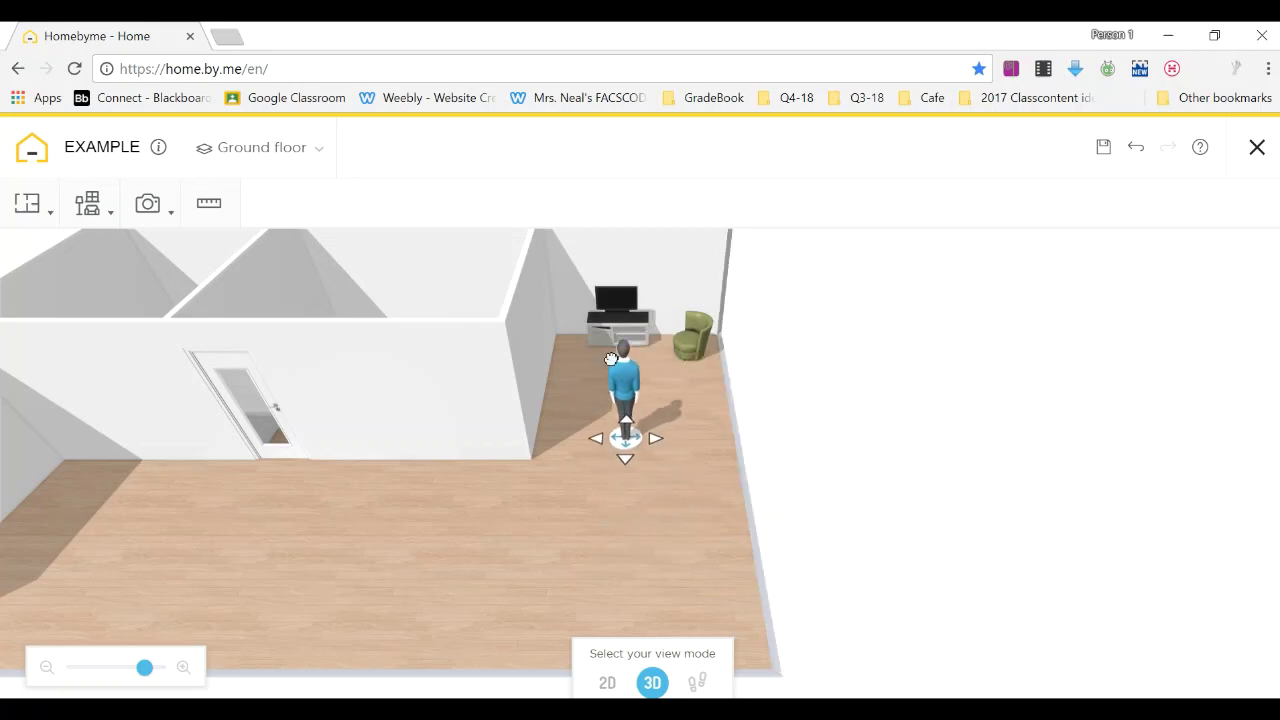
Lower the TV with its height arrow so it rests on the stand top beside the green armchair.
left_click(697, 680)
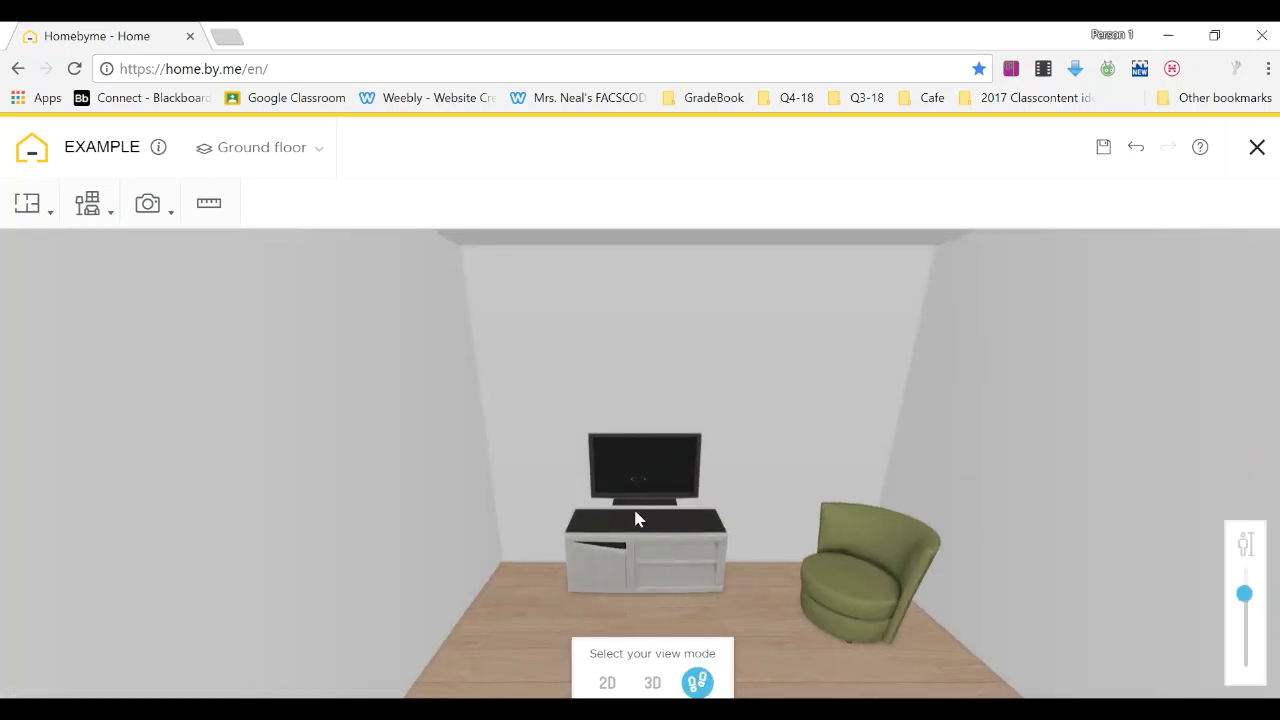
left_click(652, 683)
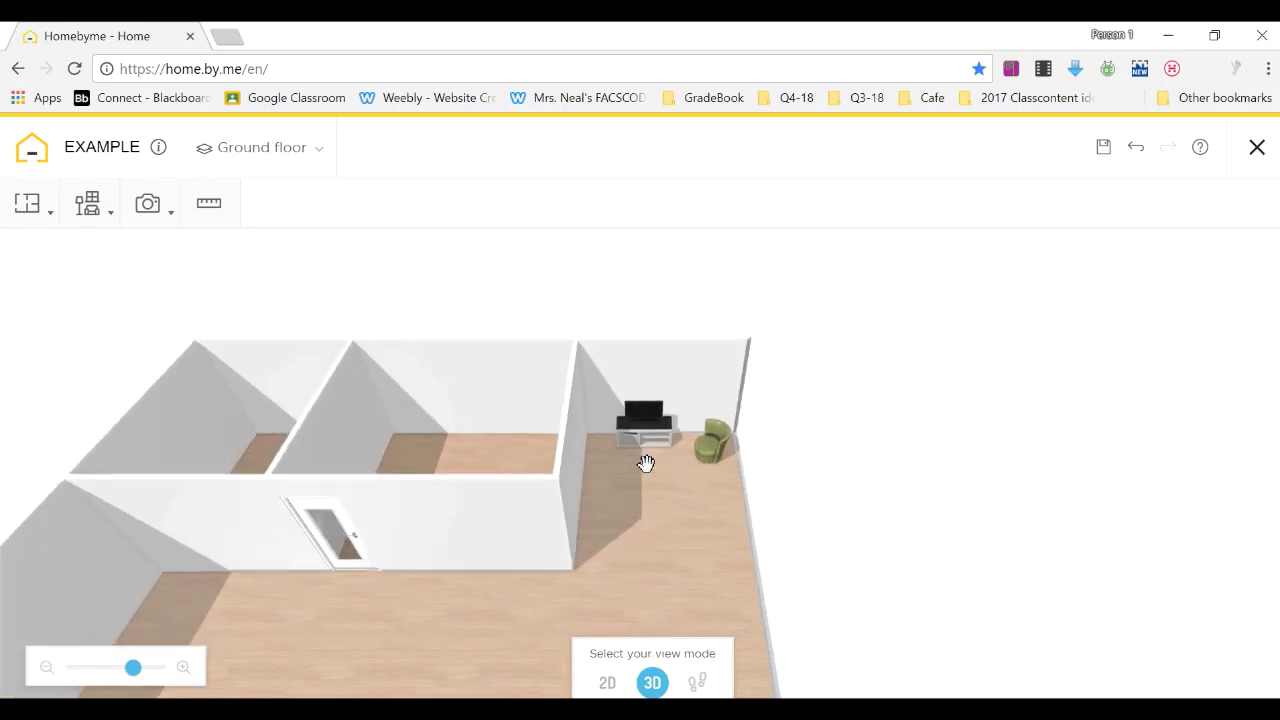
scroll(646, 463, "up", 5)
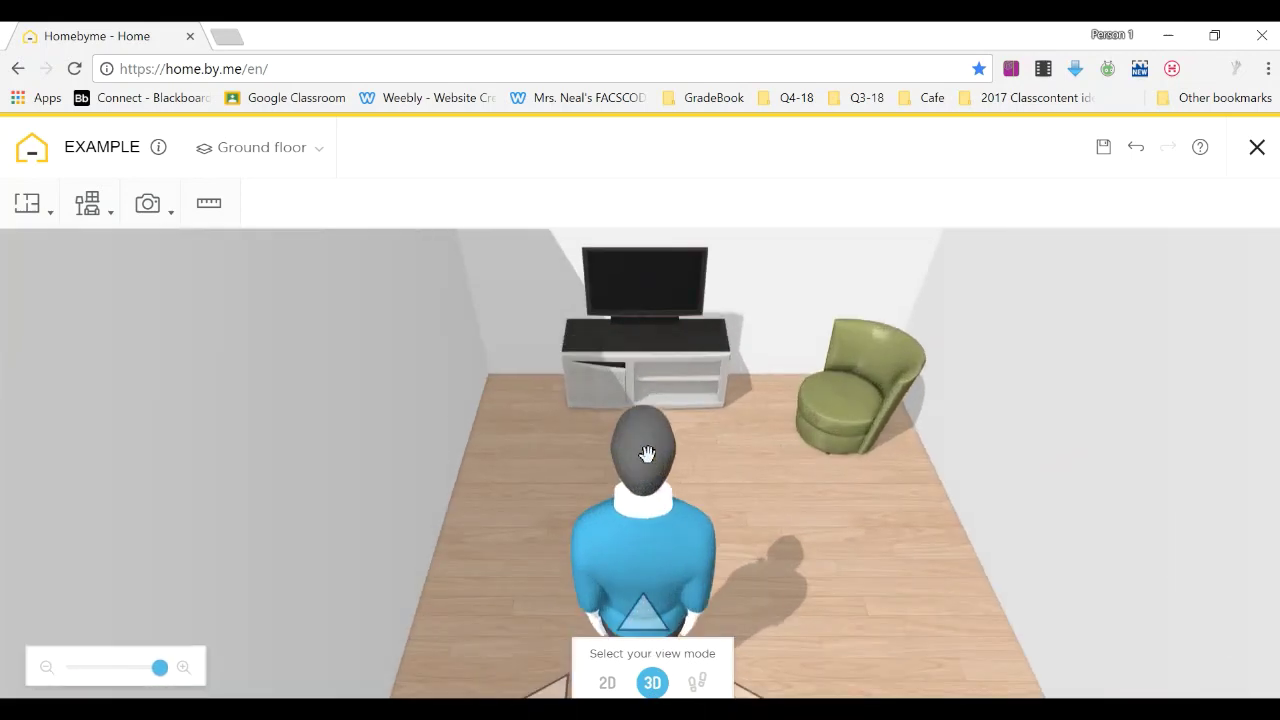
left_click_drag(646, 454, 723, 334)
left_click(723, 334)
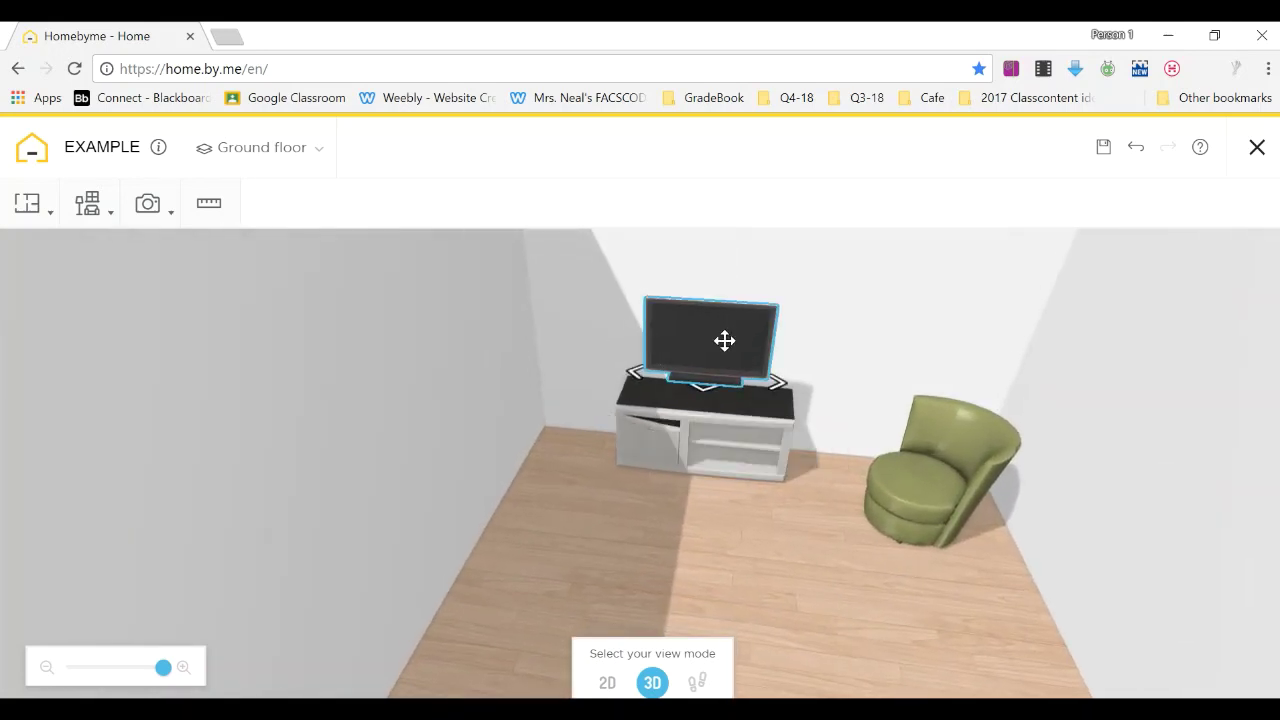
left_click_drag(713, 276, 708, 296)
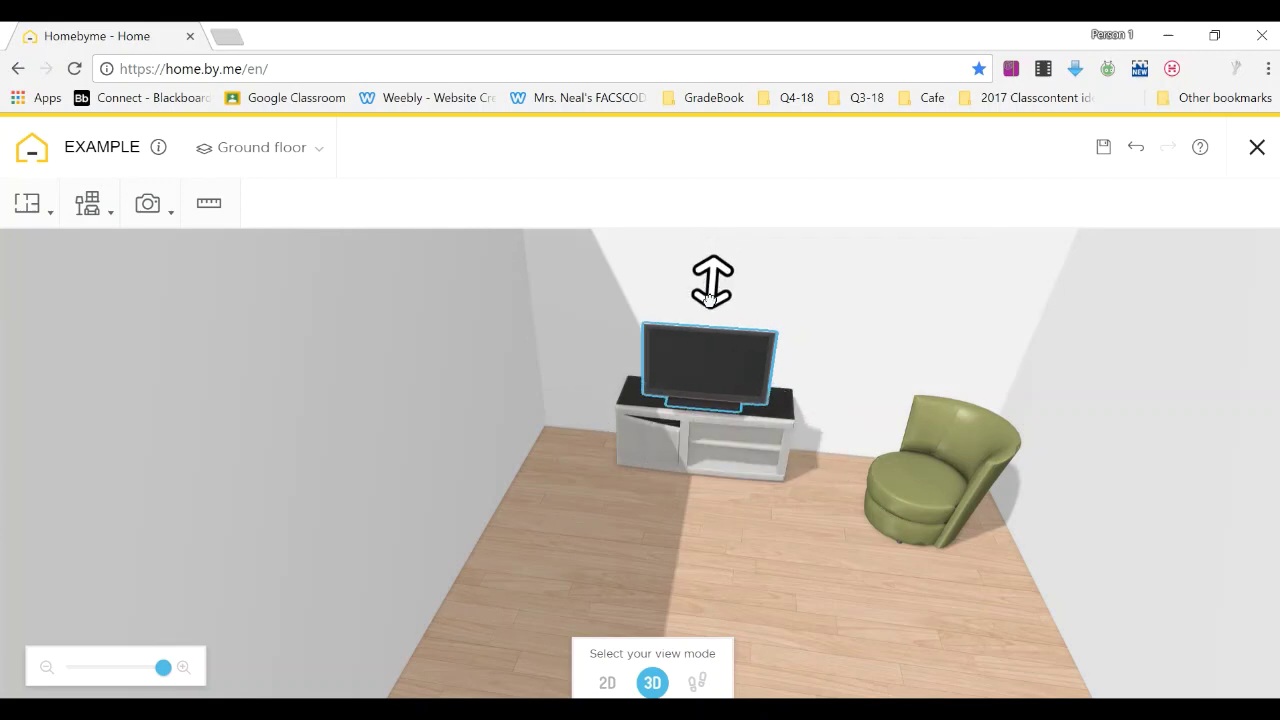
left_click(869, 385)
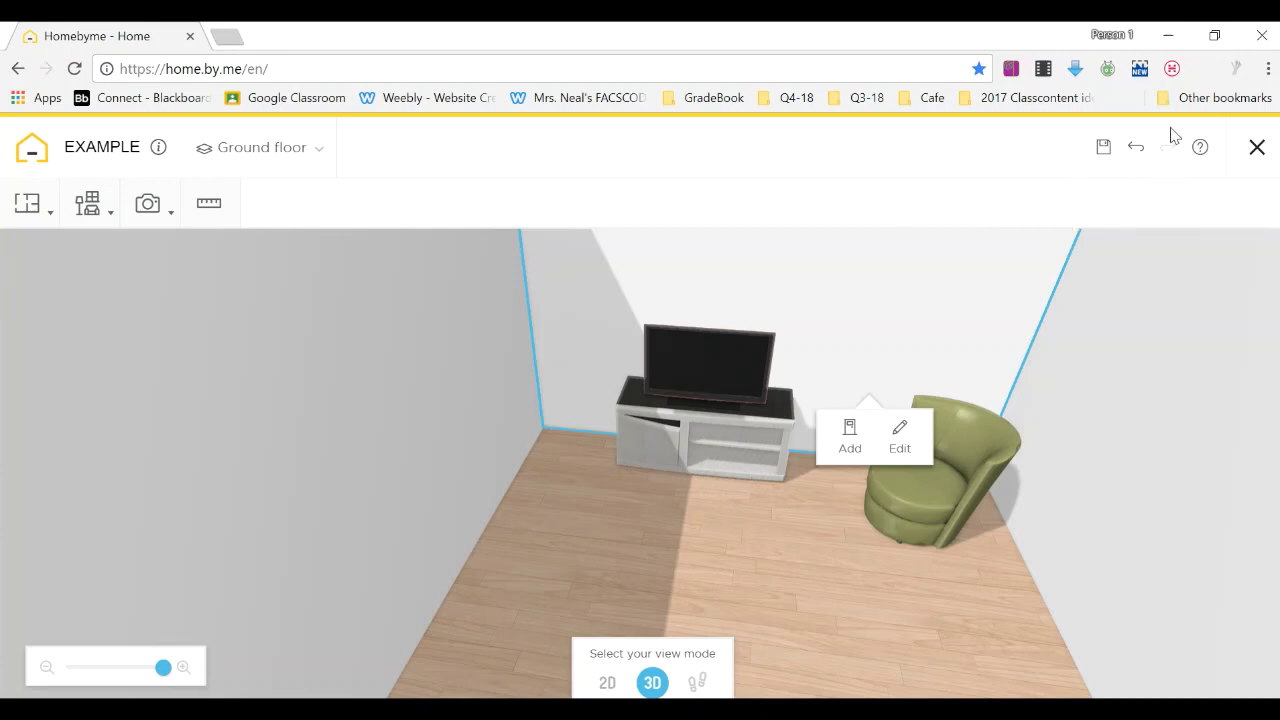
Save the Example project, close the editor, and view it under Your projects.
left_click(1105, 152)
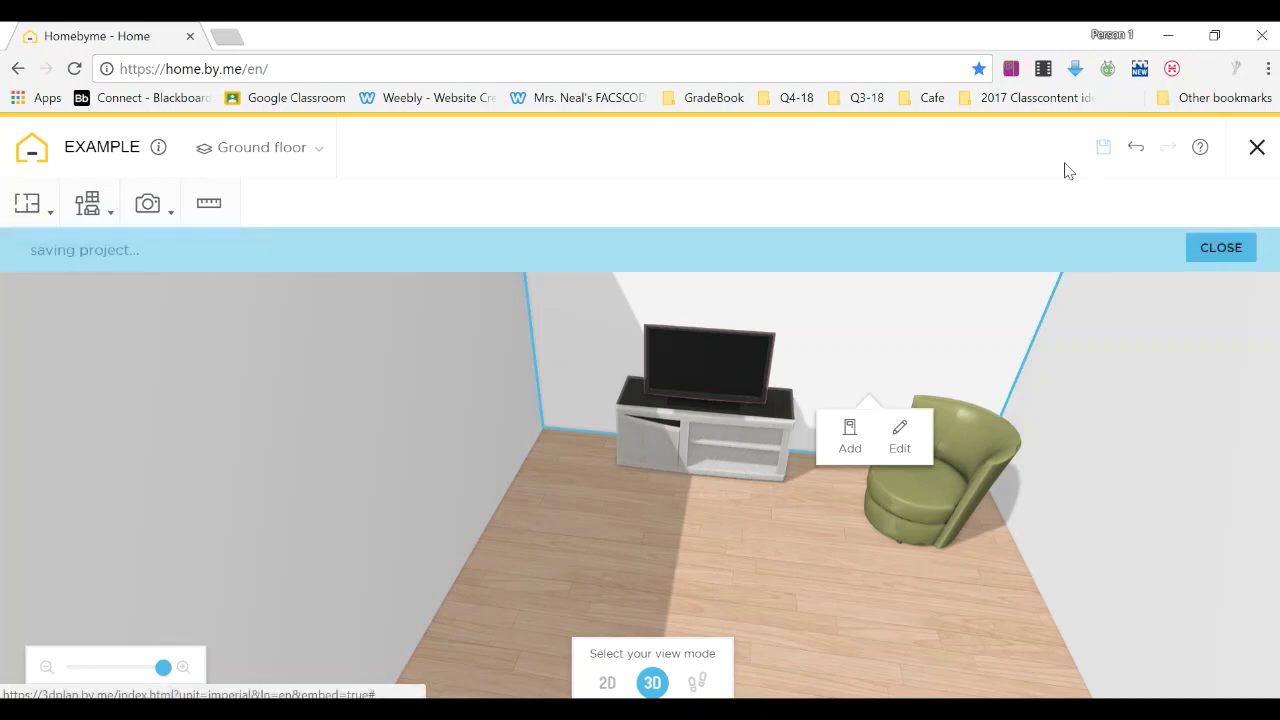
left_click(1258, 147)
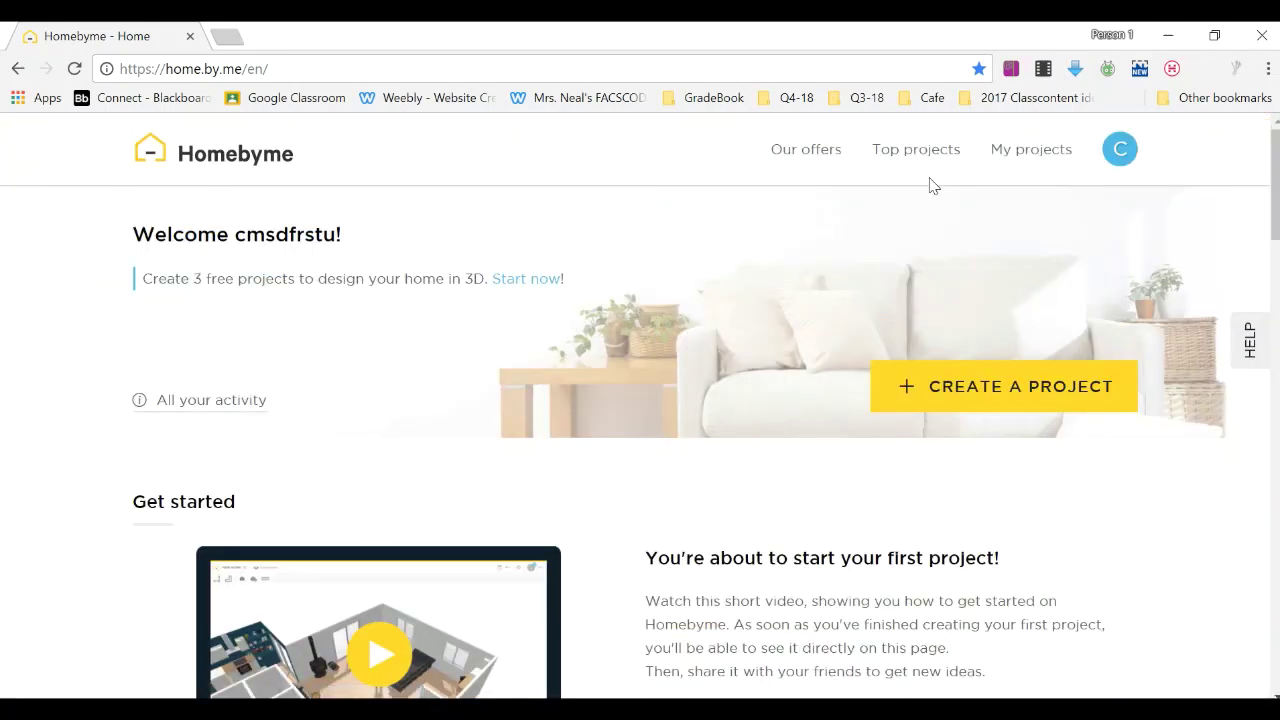
left_click(1003, 159)
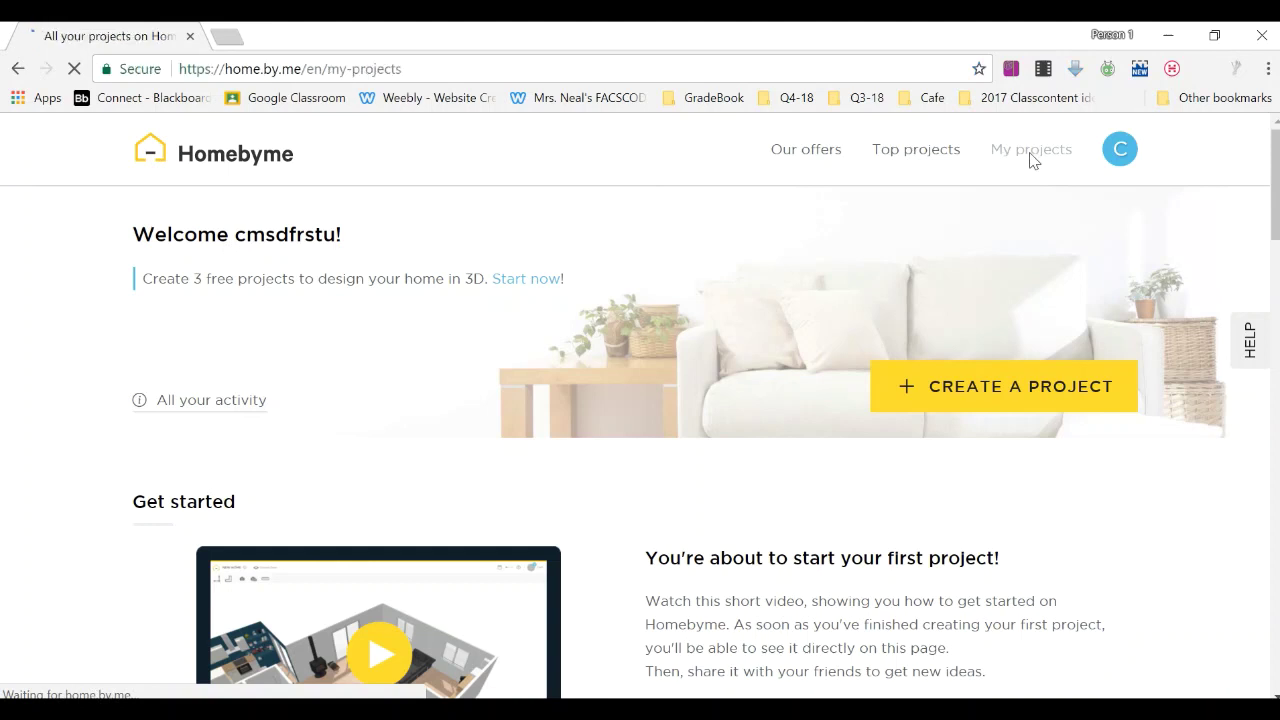
mouse_move(346, 512)
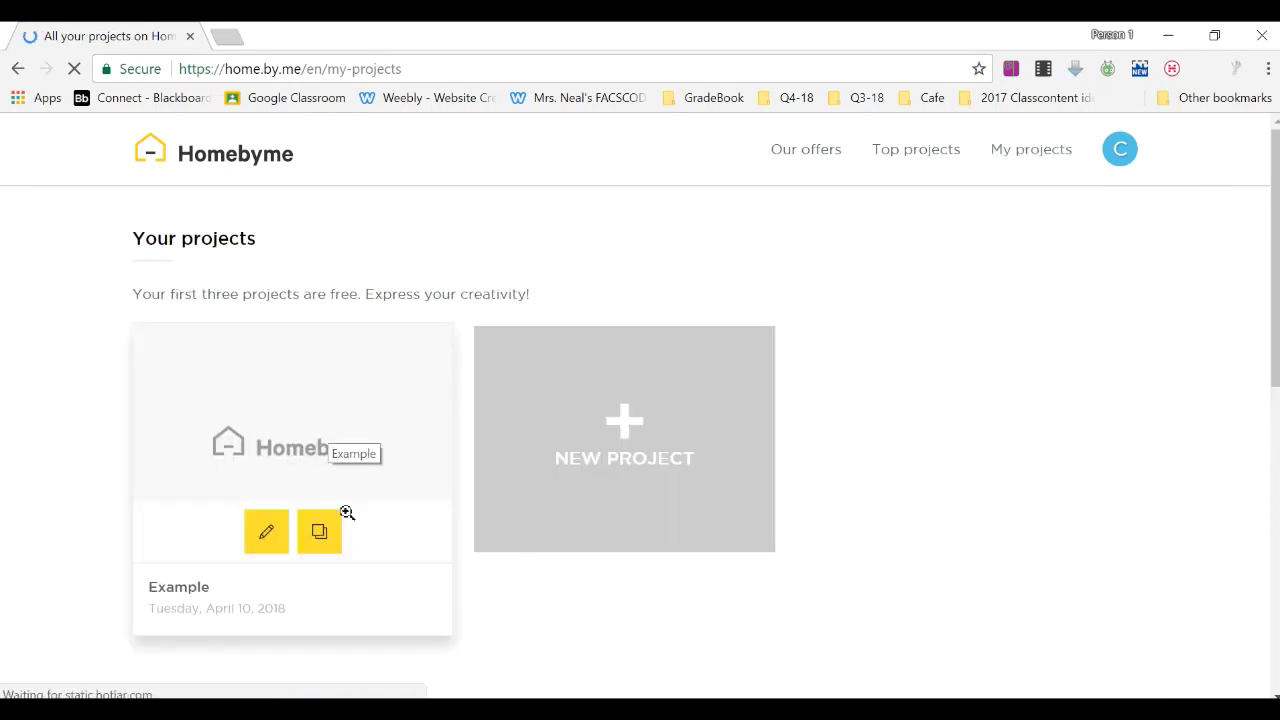